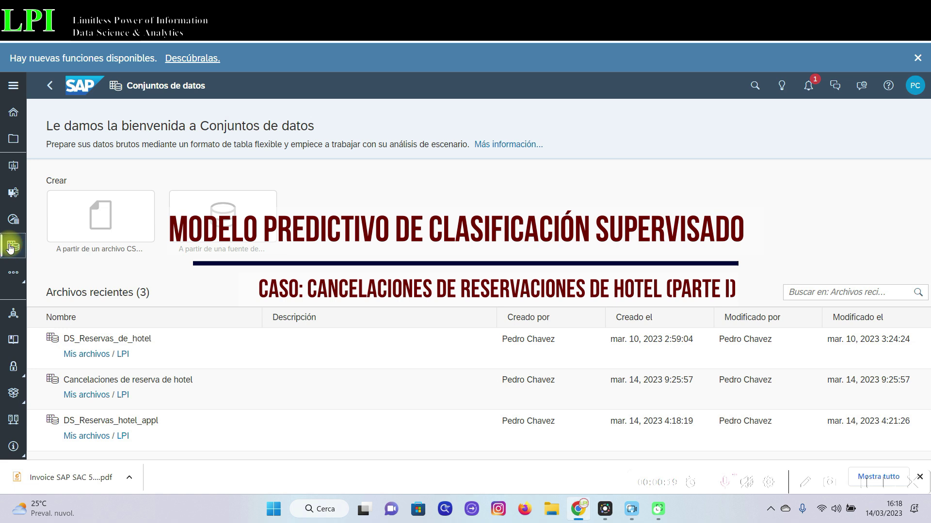
- Open the DS_Reservas_de_hotel dataset from the Conjuntos de datos area, acknowledge its dependencies and collapse the navigation menu
{"action": "left_click", "coordinate": [12, 86]}
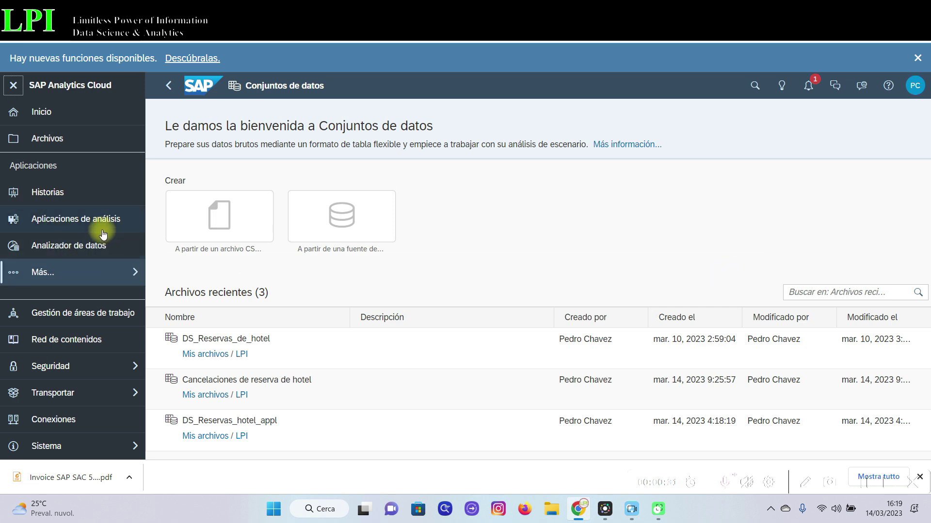
{"action": "left_click", "coordinate": [82, 276]}
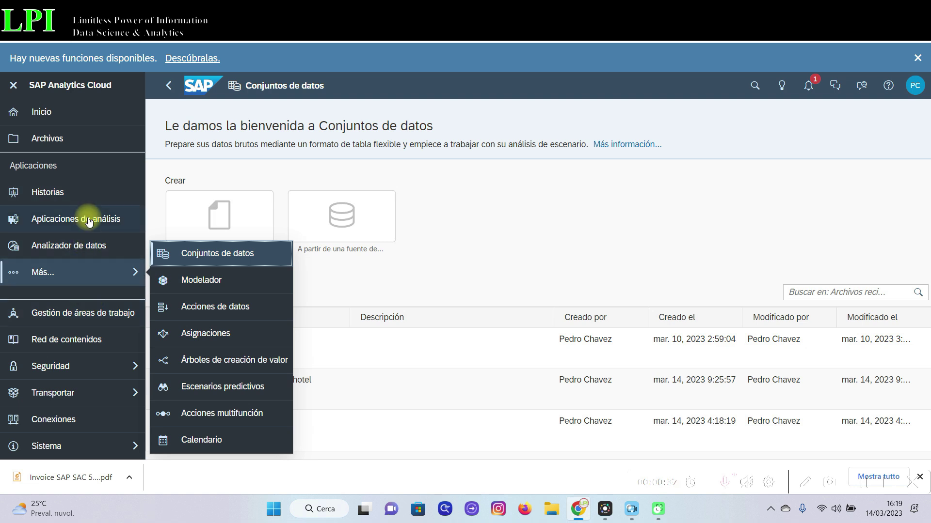
{"action": "left_click", "coordinate": [237, 263]}
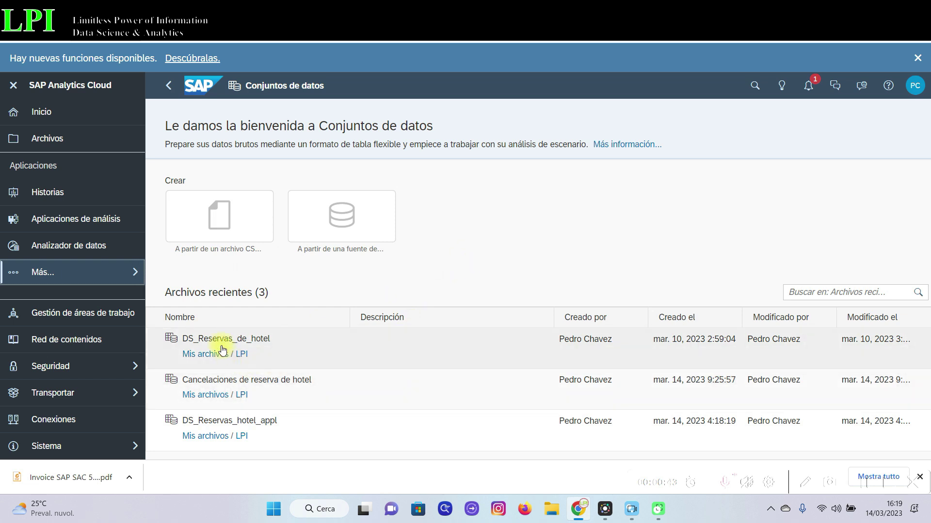
{"action": "left_click", "coordinate": [264, 344]}
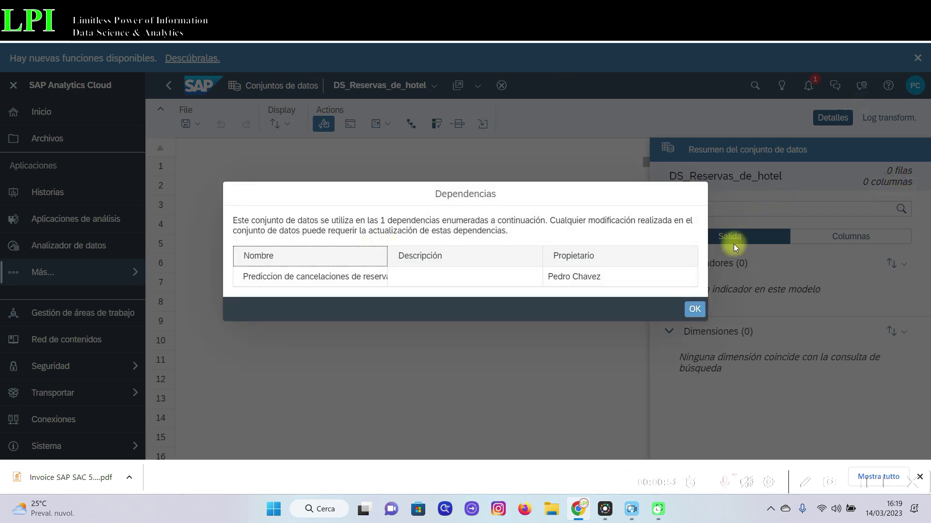
{"action": "left_click", "coordinate": [702, 310]}
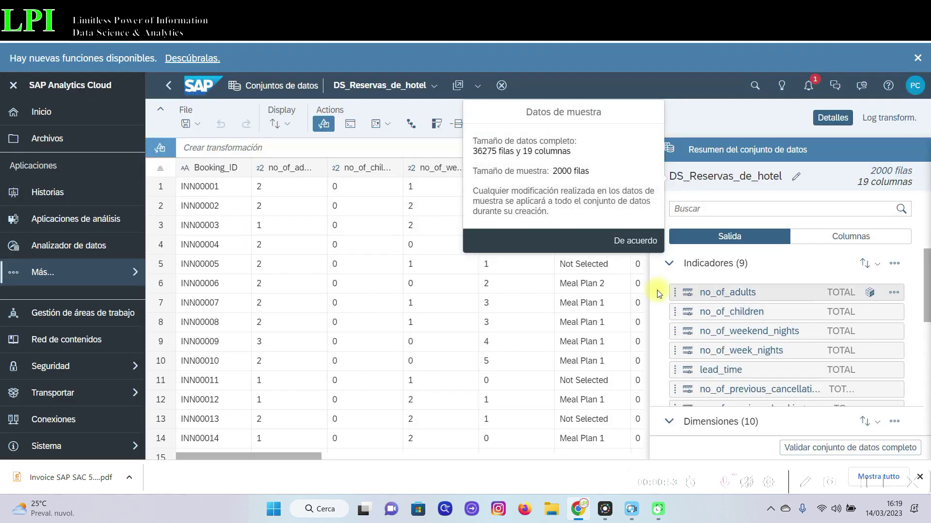
{"action": "left_click", "coordinate": [13, 85]}
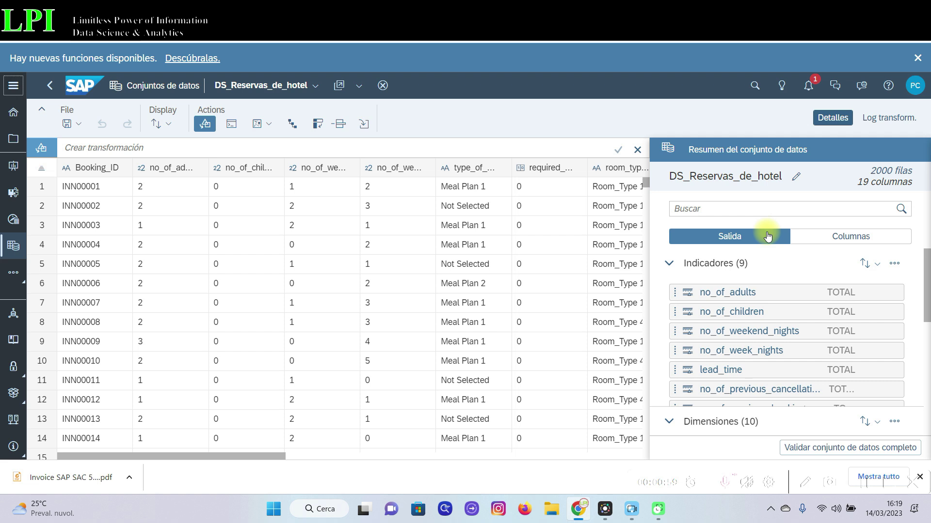
- Examine the dataset's columns from Booking_ID through the adults, children, weekend nights and week nights counts to the meal plan type
{"action": "left_click", "coordinate": [96, 168]}
{"action": "left_click", "coordinate": [184, 170]}
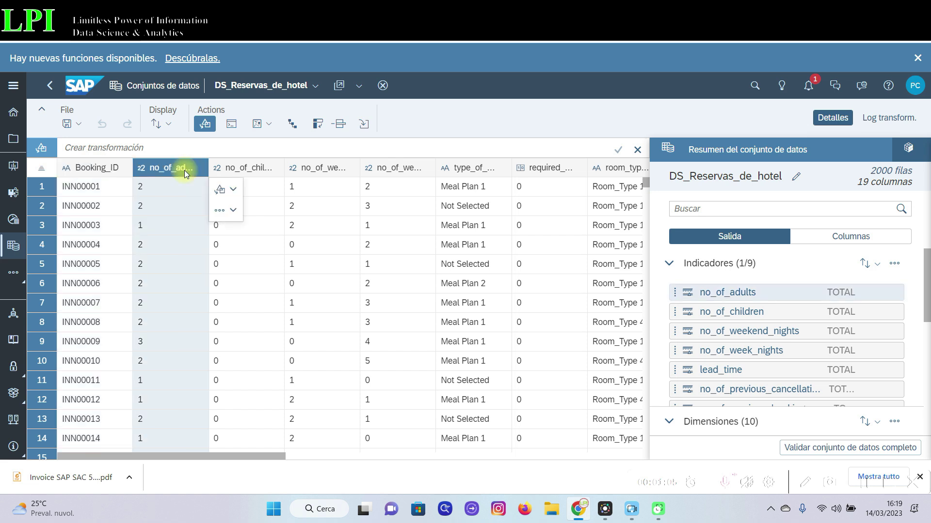
{"action": "left_click", "coordinate": [260, 172]}
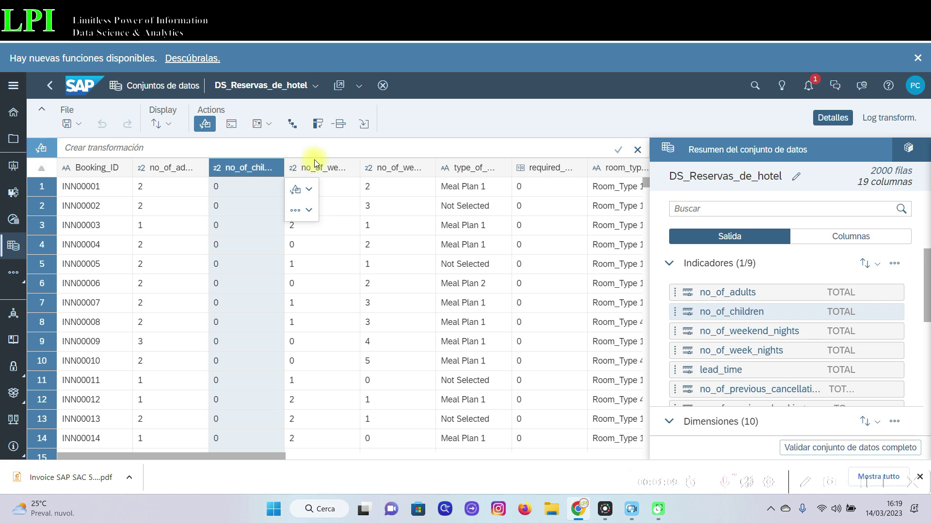
{"action": "left_click", "coordinate": [338, 170]}
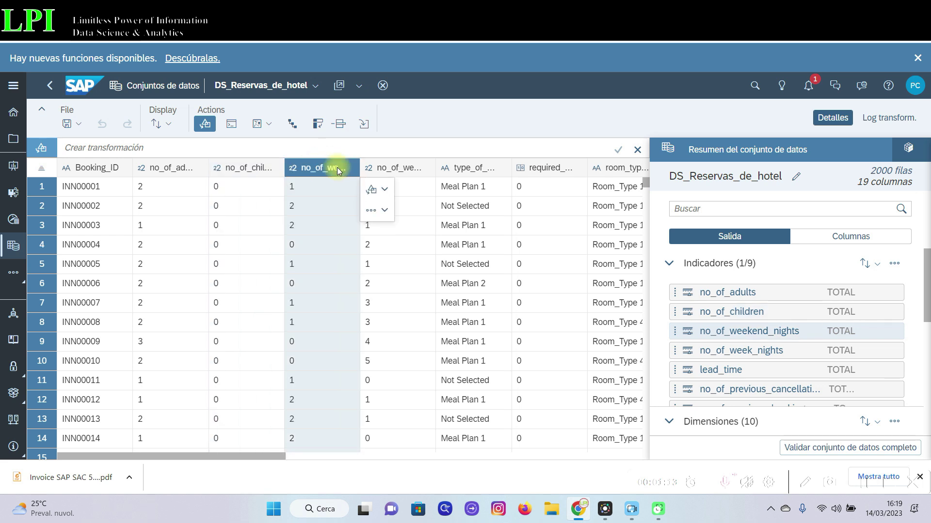
{"action": "left_click", "coordinate": [396, 171]}
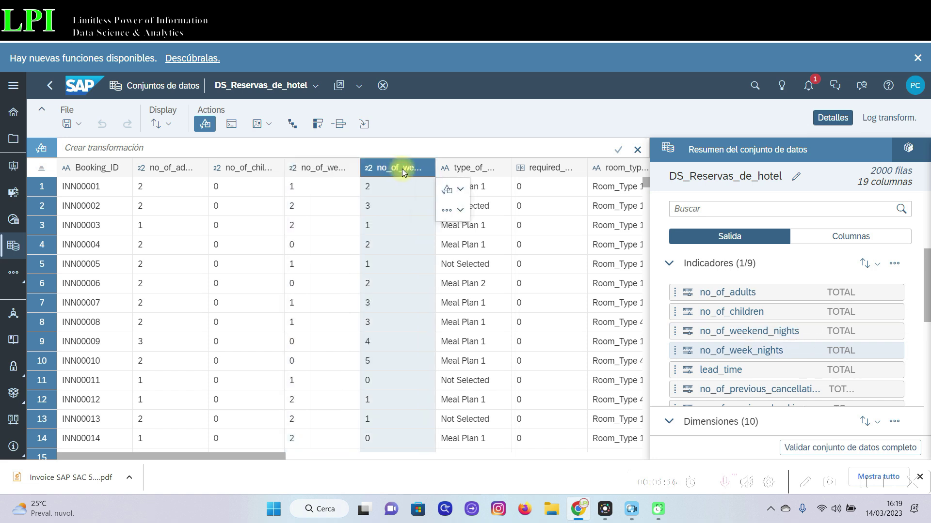
{"action": "left_click", "coordinate": [477, 170]}
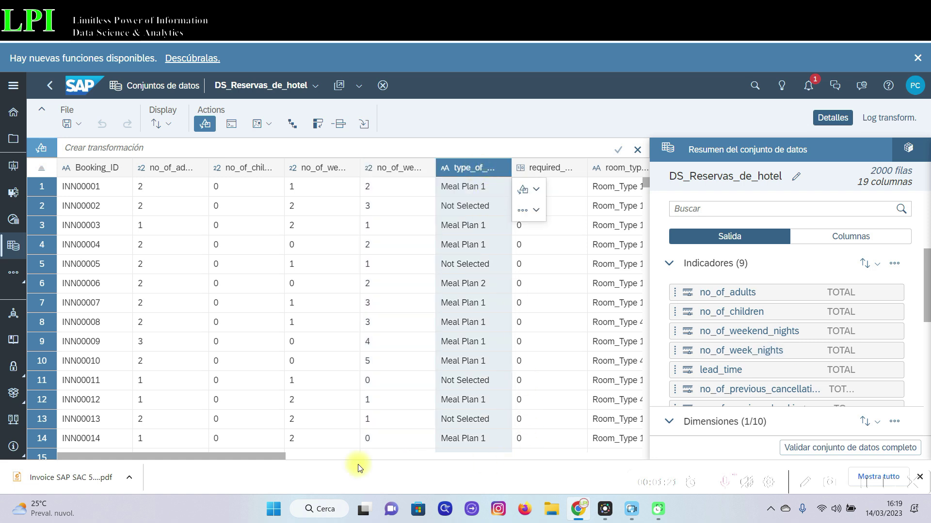
- Examine the dataset's columns from the one starting with required_ through room type and lead_time to arrival_year
{"action": "left_click_drag", "start_coordinate": [272, 455], "coordinate": [415, 450]}
{"action": "left_click", "coordinate": [192, 169]}
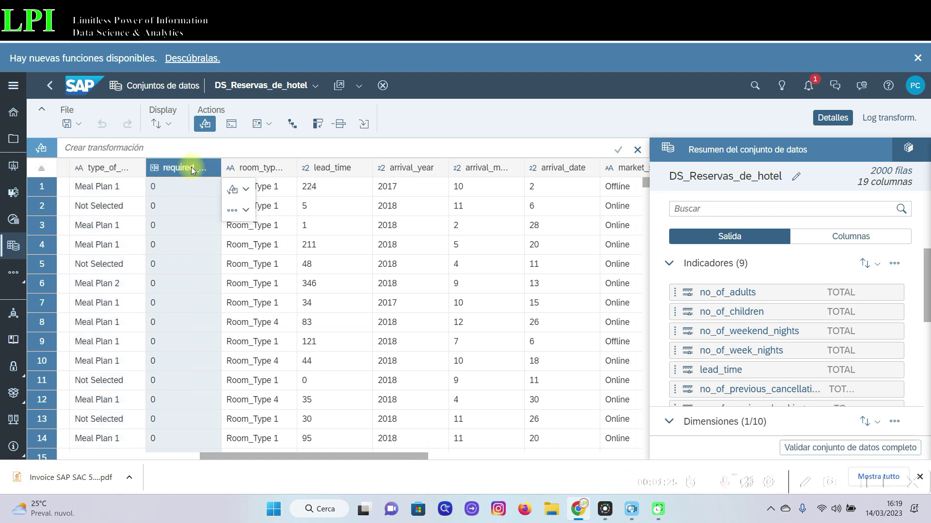
{"action": "left_click", "coordinate": [251, 168]}
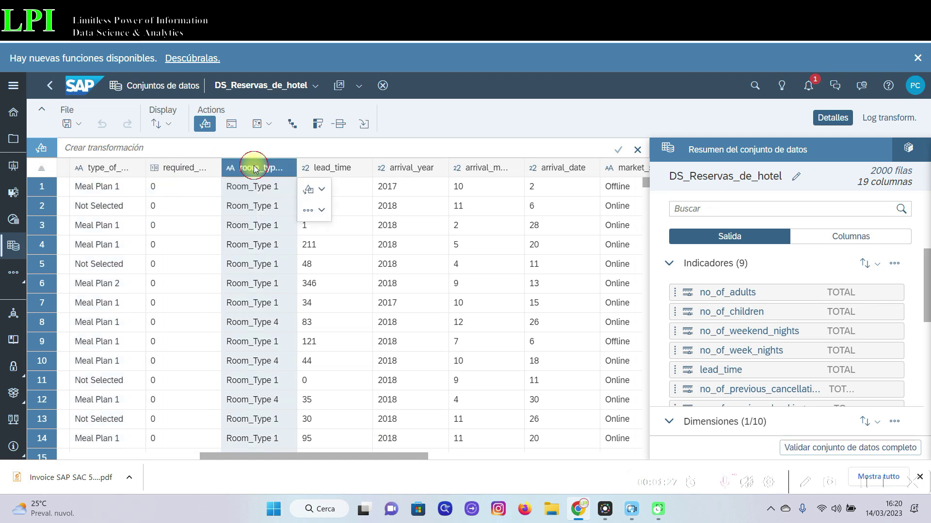
{"action": "left_click_drag", "start_coordinate": [359, 457], "coordinate": [437, 455]}
{"action": "left_click", "coordinate": [160, 169]}
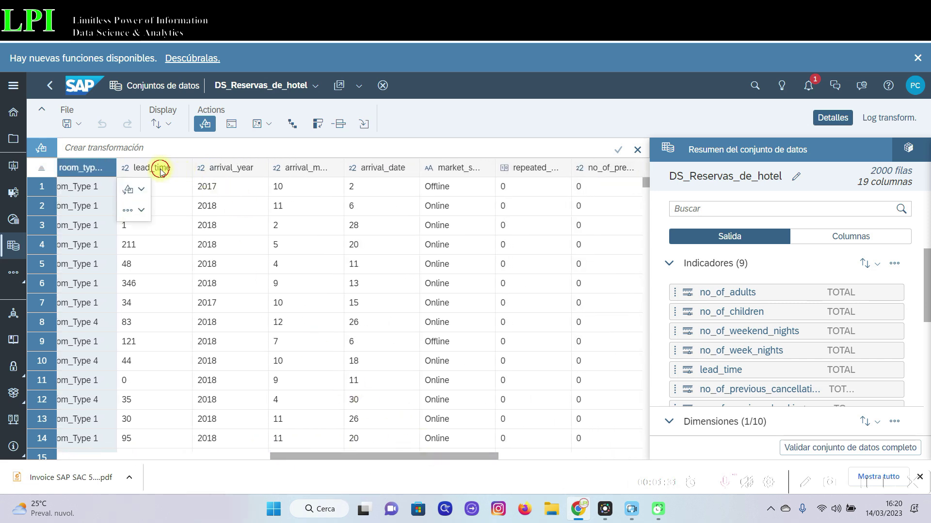
{"action": "left_click", "coordinate": [236, 169]}
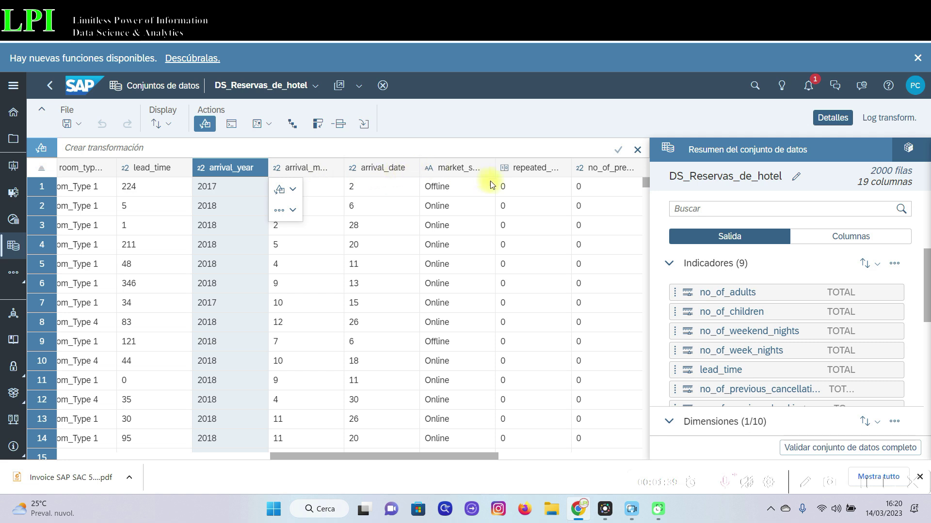
- Widen the market_segment_type and repeated_guest columns so their full names fit
{"action": "left_click_drag", "start_coordinate": [447, 461], "coordinate": [547, 460]}
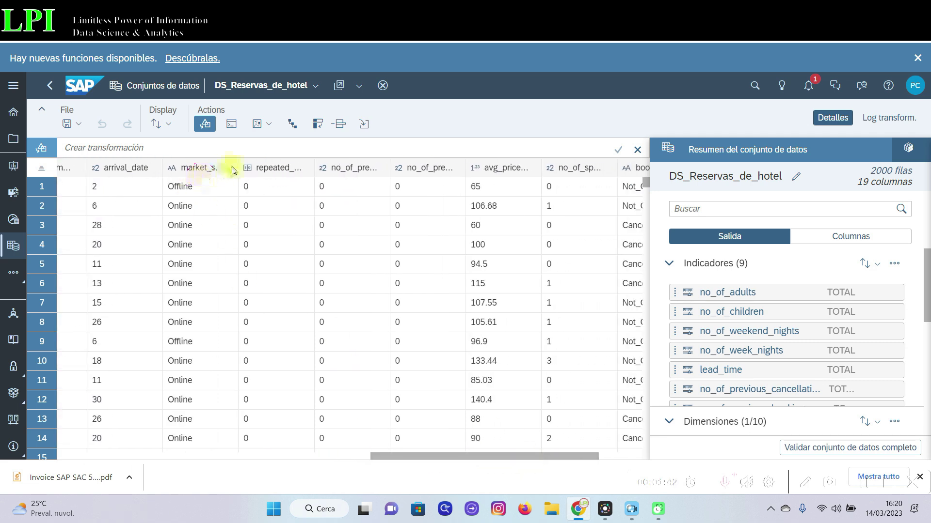
{"action": "left_click_drag", "start_coordinate": [237, 168], "coordinate": [308, 179]}
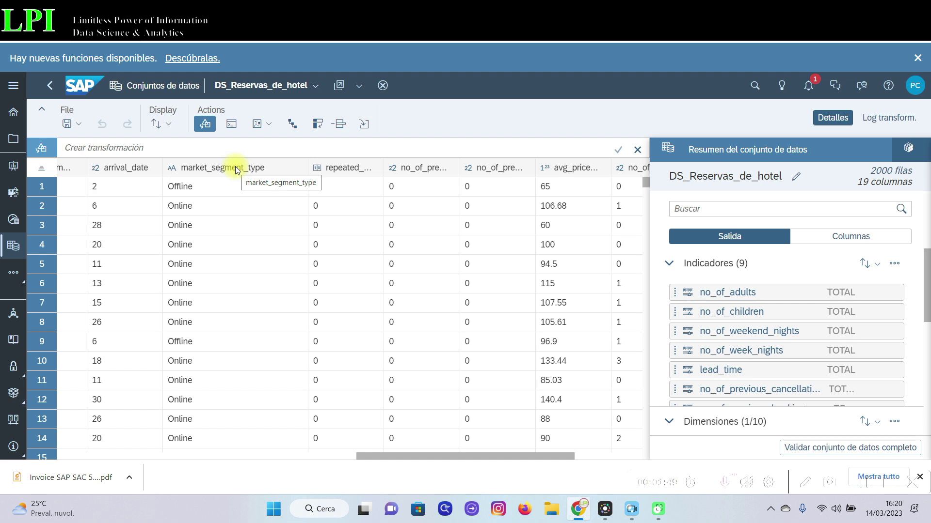
{"action": "left_click", "coordinate": [378, 170]}
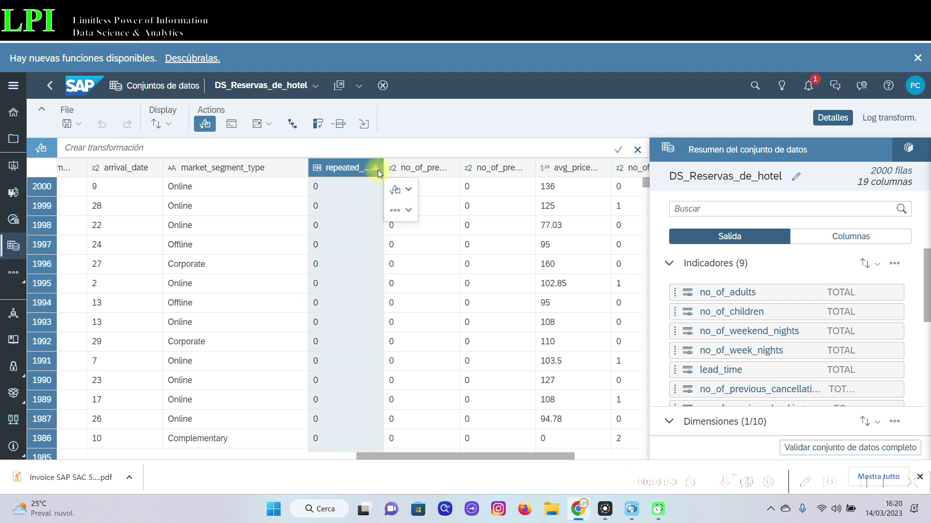
{"action": "left_click_drag", "start_coordinate": [384, 169], "coordinate": [419, 173]}
{"action": "left_click", "coordinate": [479, 170]}
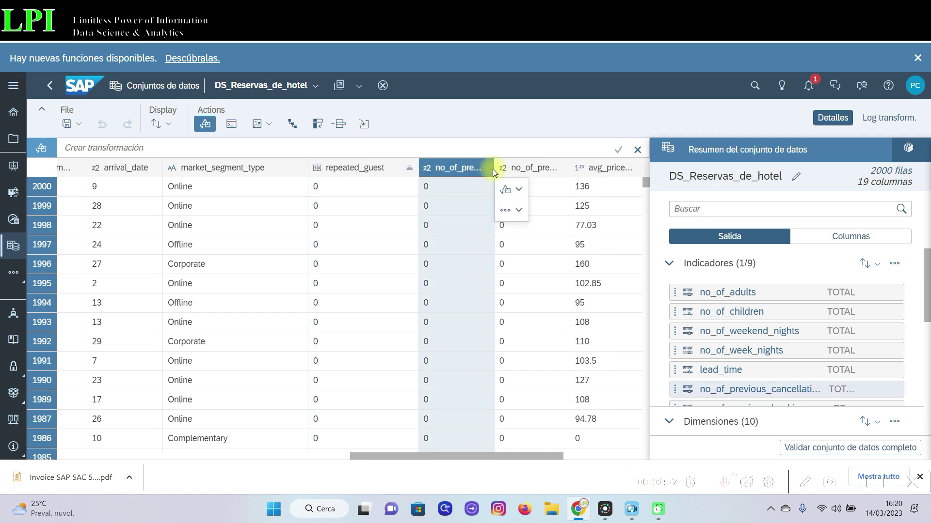
{"action": "left_click_drag", "start_coordinate": [493, 169], "coordinate": [559, 173]}
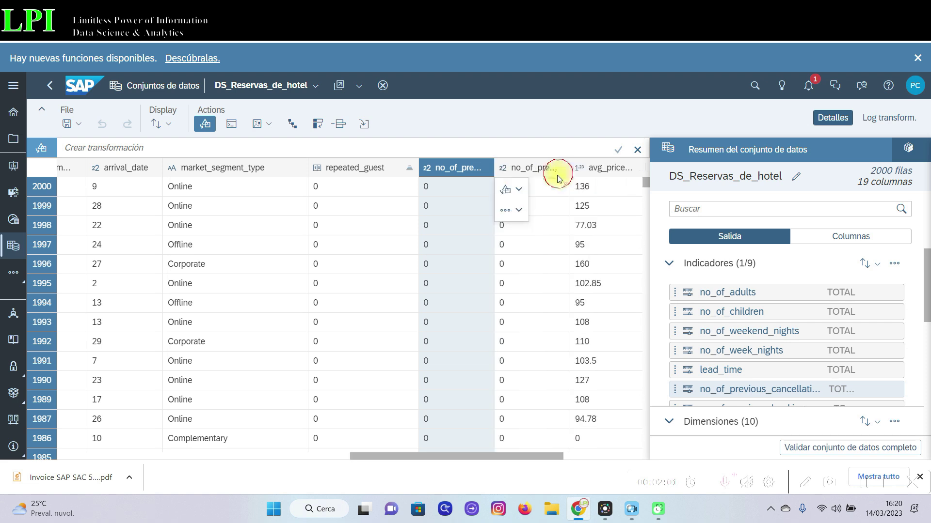
- Widen the previous bookings column, avg_price_per_room and no_of_special_requests to show more of their names
{"action": "left_click", "coordinate": [505, 456]}
{"action": "left_click_drag", "start_coordinate": [505, 458], "coordinate": [592, 451]}
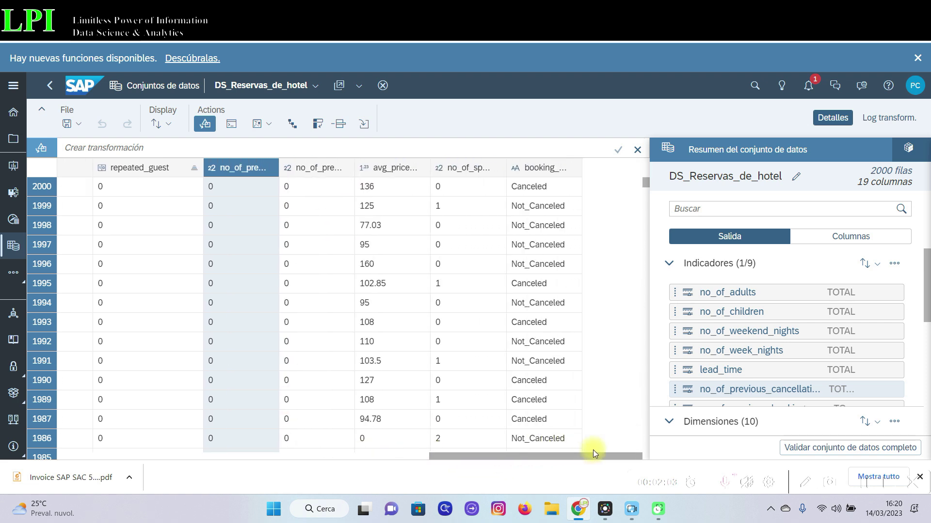
{"action": "left_click_drag", "start_coordinate": [355, 167], "coordinate": [384, 179]}
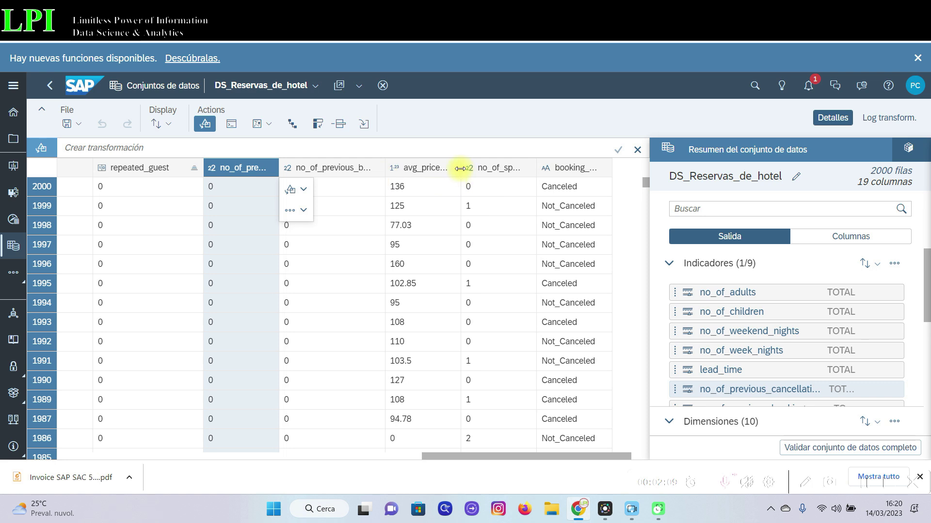
{"action": "left_click_drag", "start_coordinate": [462, 168], "coordinate": [499, 169]}
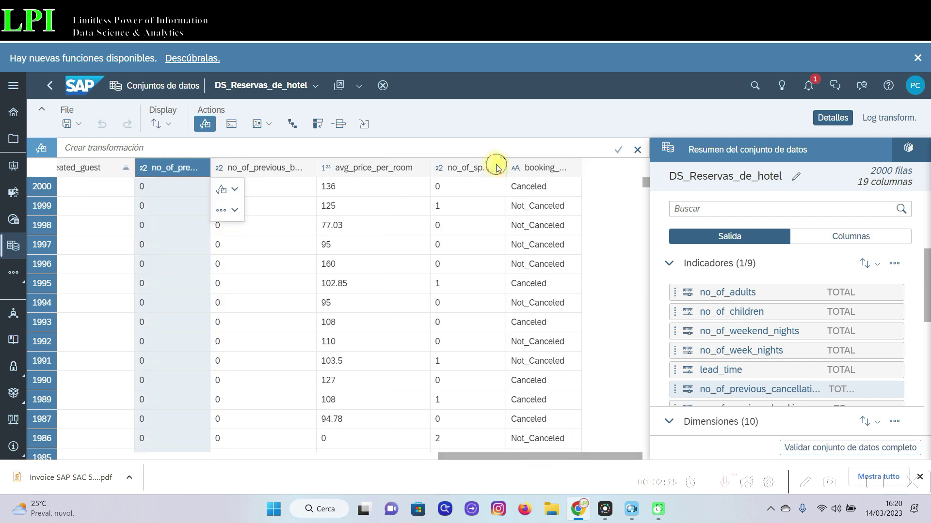
{"action": "left_click", "coordinate": [504, 171]}
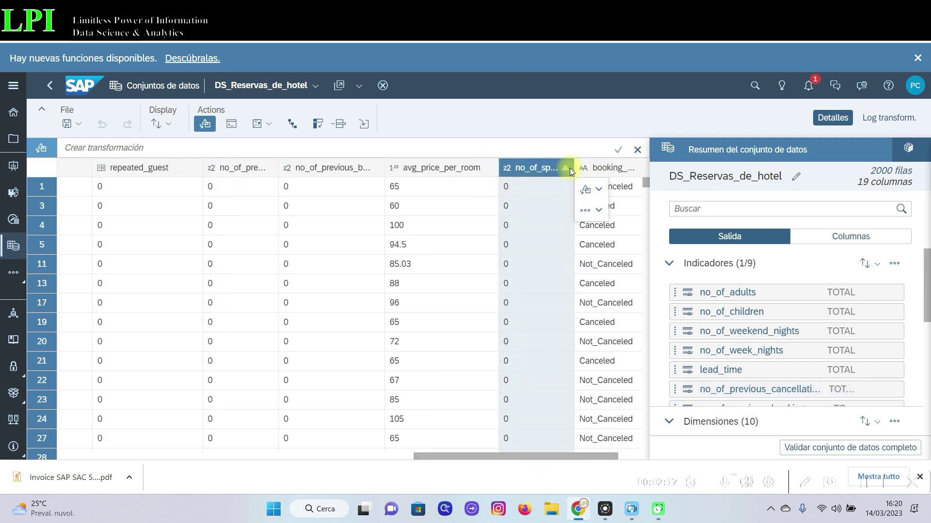
{"action": "left_click_drag", "start_coordinate": [573, 171], "coordinate": [619, 173]}
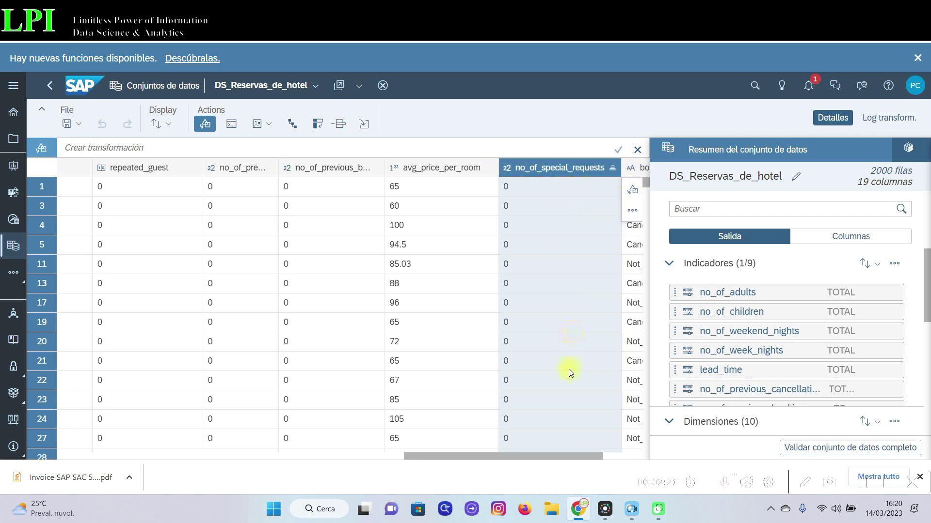
- Widen the booking_status column to fit its full name and look through its values
{"action": "left_click_drag", "start_coordinate": [509, 455], "coordinate": [583, 447]}
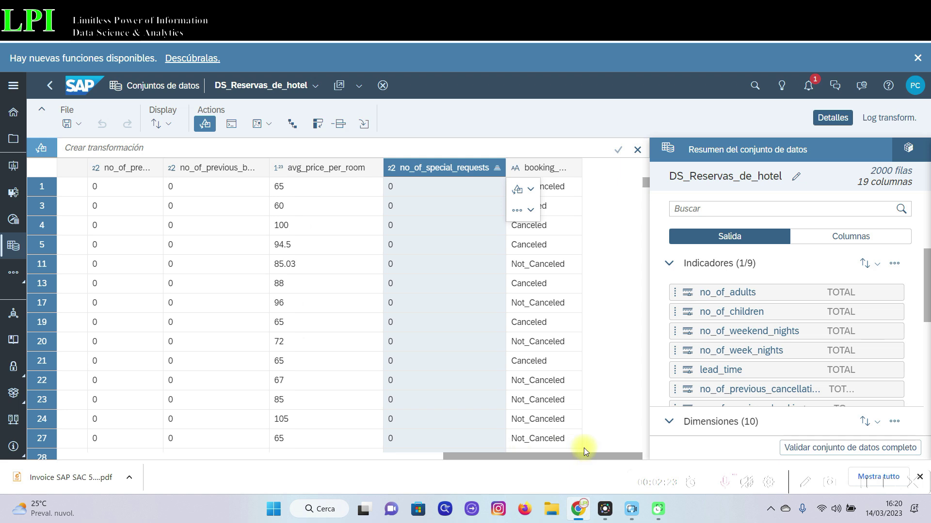
{"action": "left_click", "coordinate": [551, 167]}
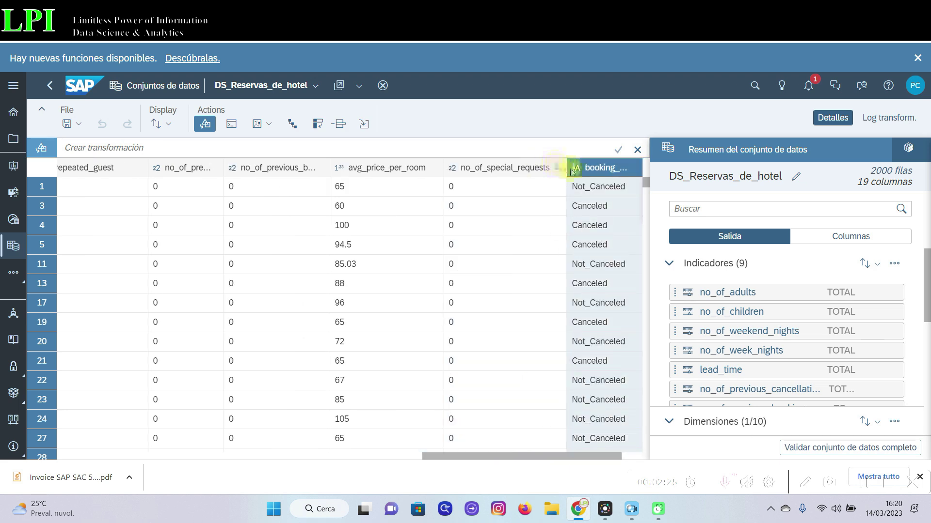
{"action": "left_click_drag", "start_coordinate": [543, 455], "coordinate": [574, 449]}
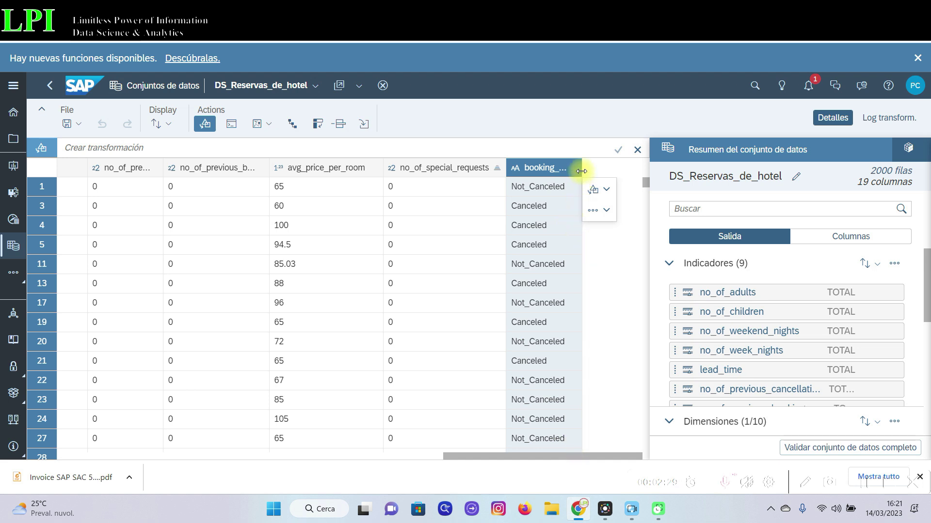
{"action": "left_click_drag", "start_coordinate": [581, 171], "coordinate": [613, 167]}
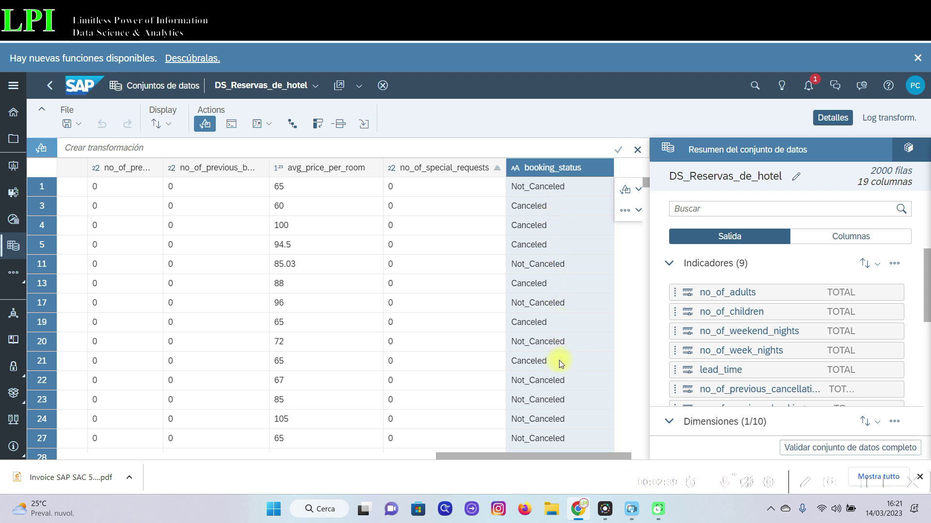
{"action": "scroll", "coordinate": [552, 378], "scroll_direction": "down", "scroll_amount": 5}
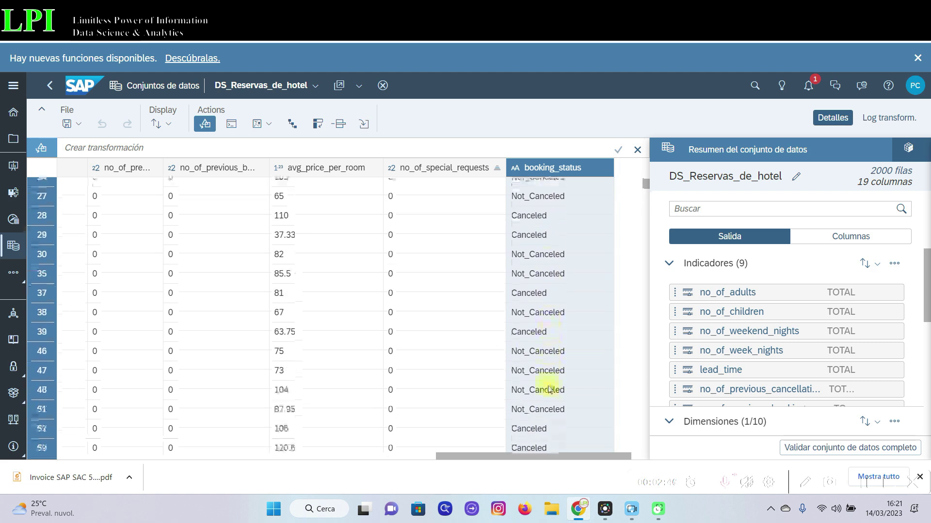
{"action": "scroll", "coordinate": [407, 370], "scroll_direction": "up", "scroll_amount": 5}
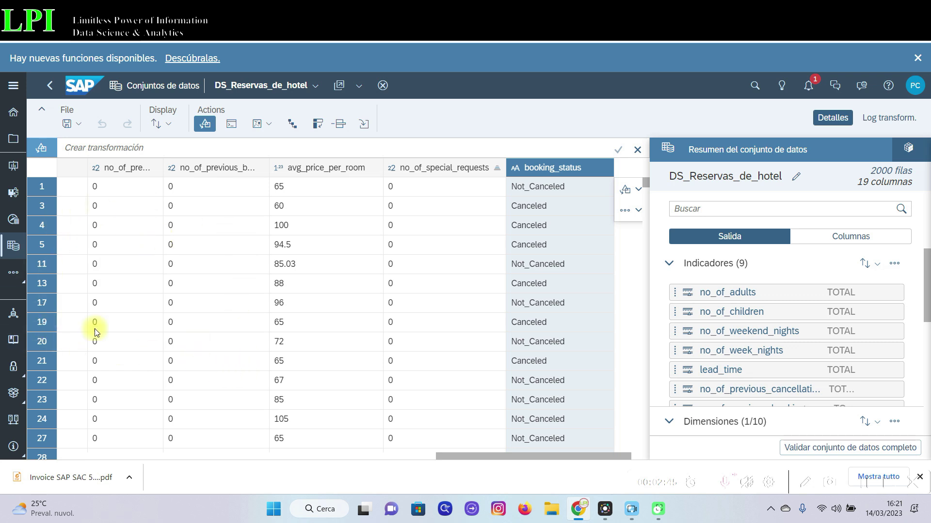
- Leave the dataset for the home page and open the Escenarios predictivos area
{"action": "left_click", "coordinate": [14, 87]}
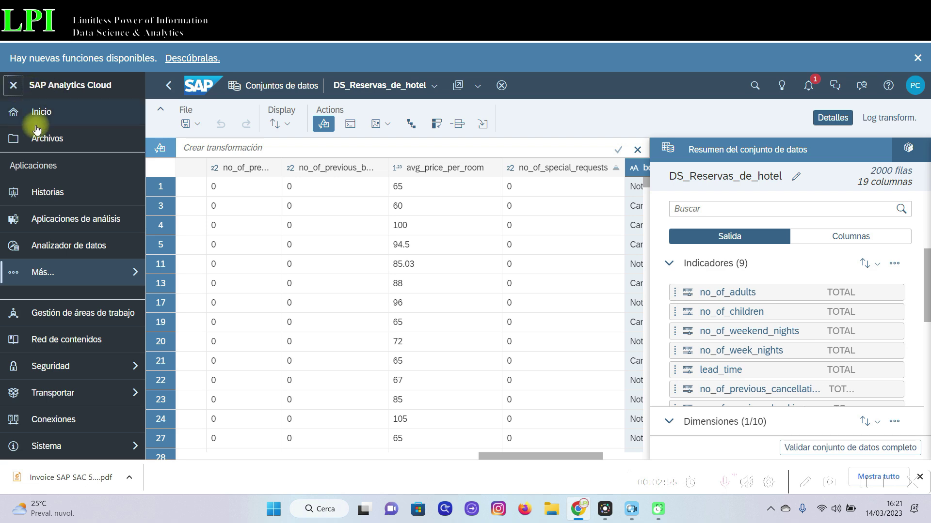
{"action": "left_click", "coordinate": [42, 111]}
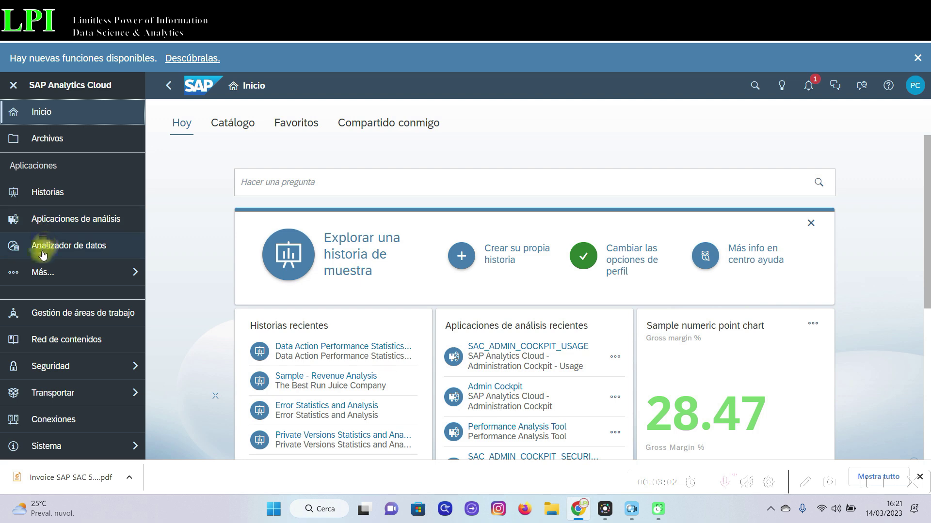
{"action": "left_click", "coordinate": [73, 272]}
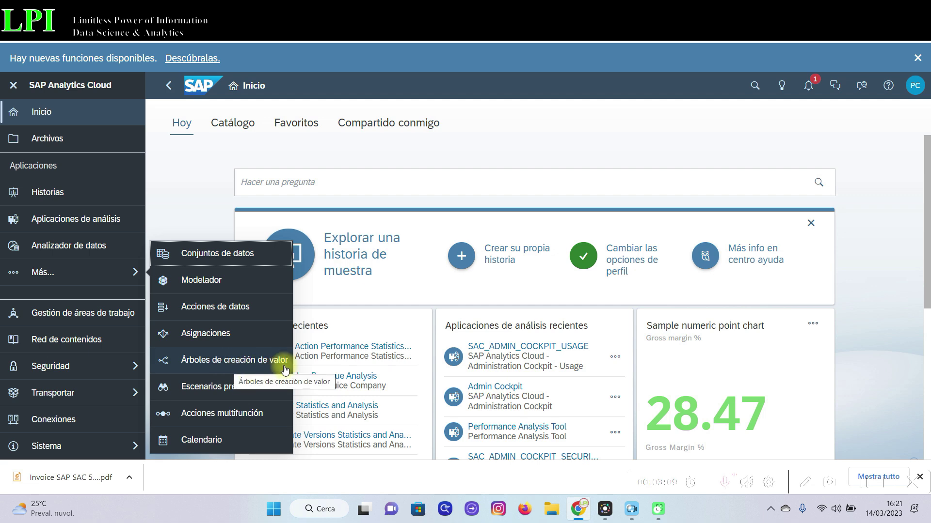
{"action": "left_click", "coordinate": [247, 388]}
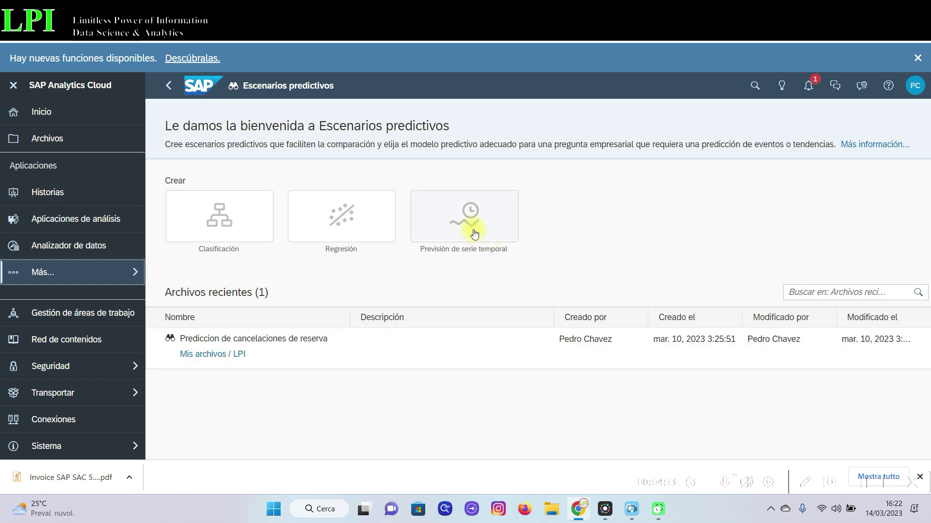
{"action": "mouse_move", "coordinate": [499, 228]}
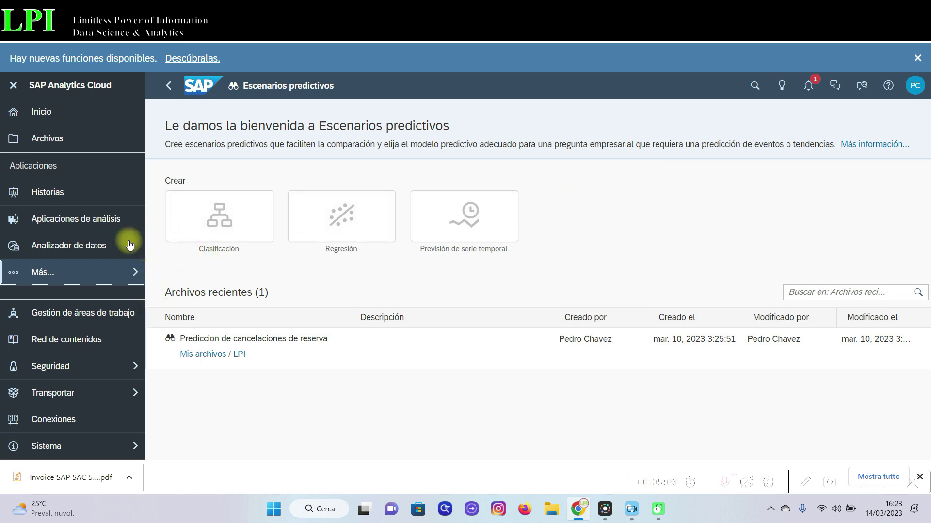
{"action": "left_click", "coordinate": [42, 280]}
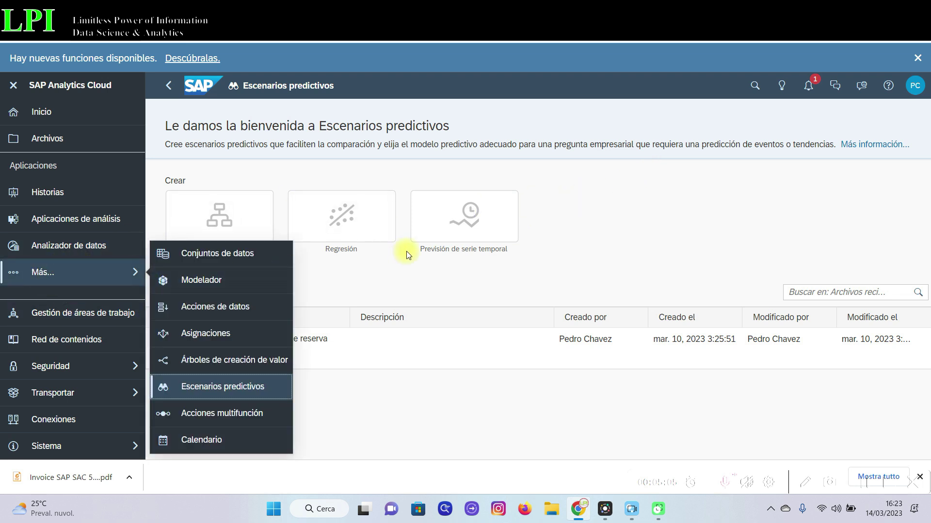
{"action": "left_click", "coordinate": [621, 221]}
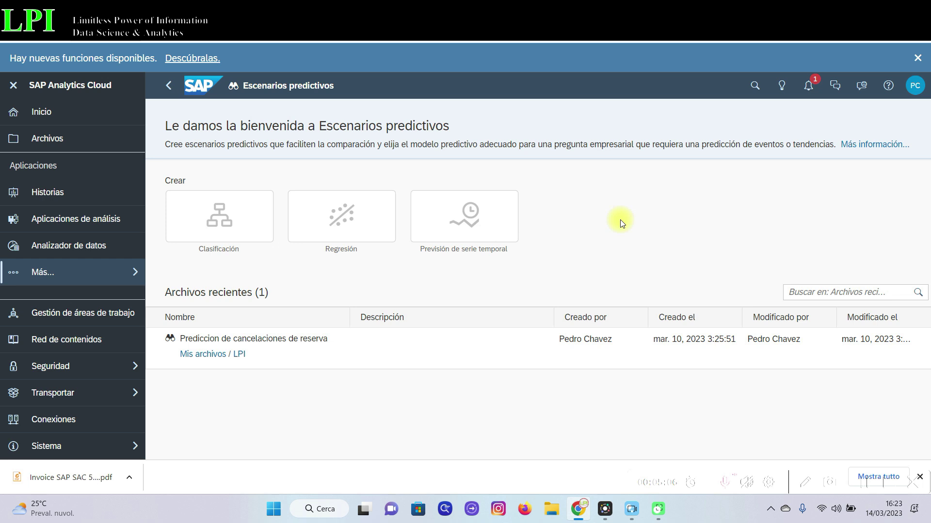
- Start a new Clasificación predictive scenario in Escenarios predictivos and choose the LPI folder as its location
{"action": "left_click", "coordinate": [119, 273]}
{"action": "left_click", "coordinate": [219, 389]}
{"action": "left_click", "coordinate": [222, 216]}
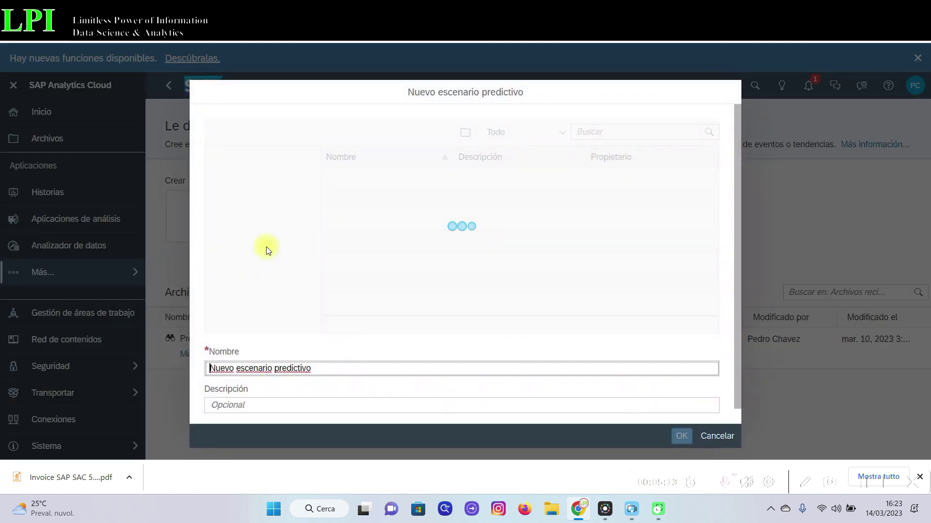
{"action": "left_click_drag", "start_coordinate": [314, 370], "coordinate": [196, 370]}
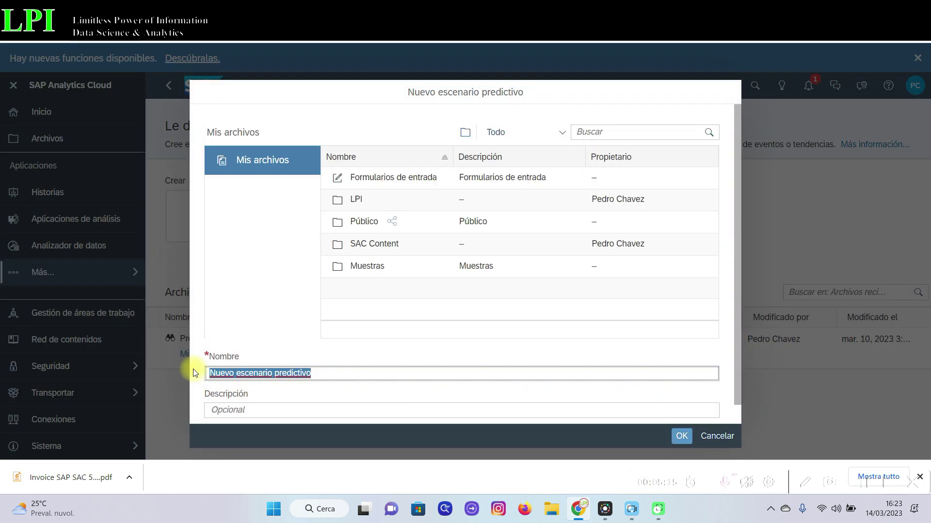
{"action": "left_click", "coordinate": [350, 200]}
- Name the new predictive scenario "MPredictivo CancReservacioneshotel" and create it
{"action": "left_click_drag", "start_coordinate": [324, 370], "coordinate": [152, 364]}
{"action": "type", "text": "M."}
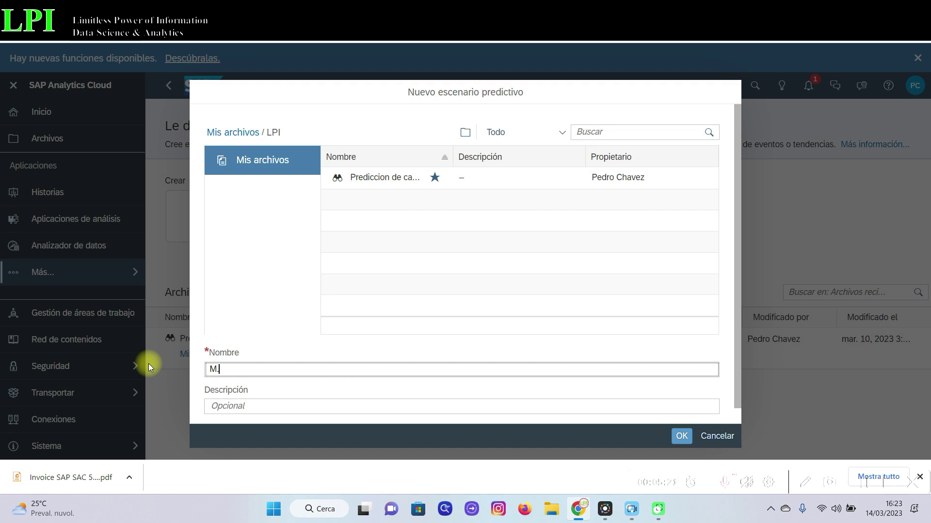
{"action": "key", "text": "BackSpace"}
{"action": "type", "text": "Predictivo CancR"}
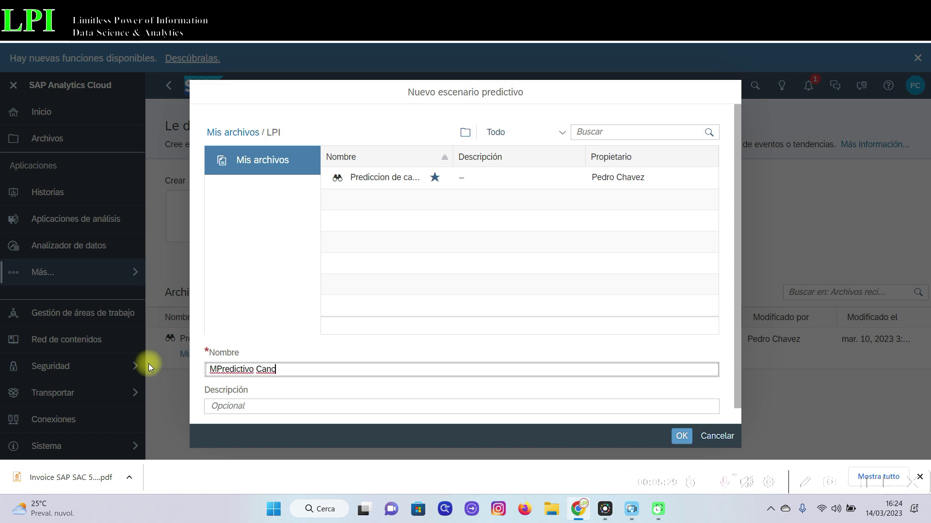
{"action": "type", "text": "eservas"}
{"action": "key", "text": "BackSpace"}
{"action": "type", "text": "cioneshotel"}
{"action": "key", "text": "Return"}
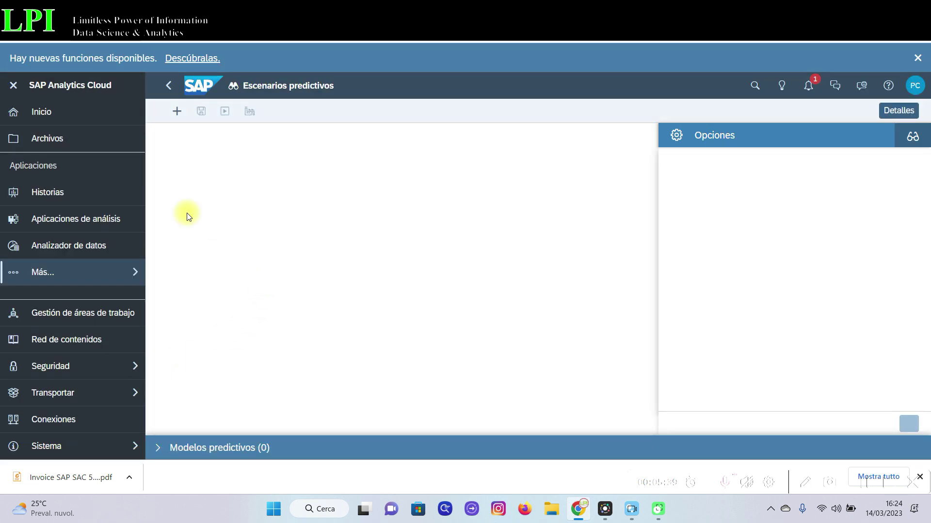
- Collapse the side navigation and describe the predictive model as "Pronostico de cancelaciones de reservaciones"
{"action": "left_click", "coordinate": [13, 86]}
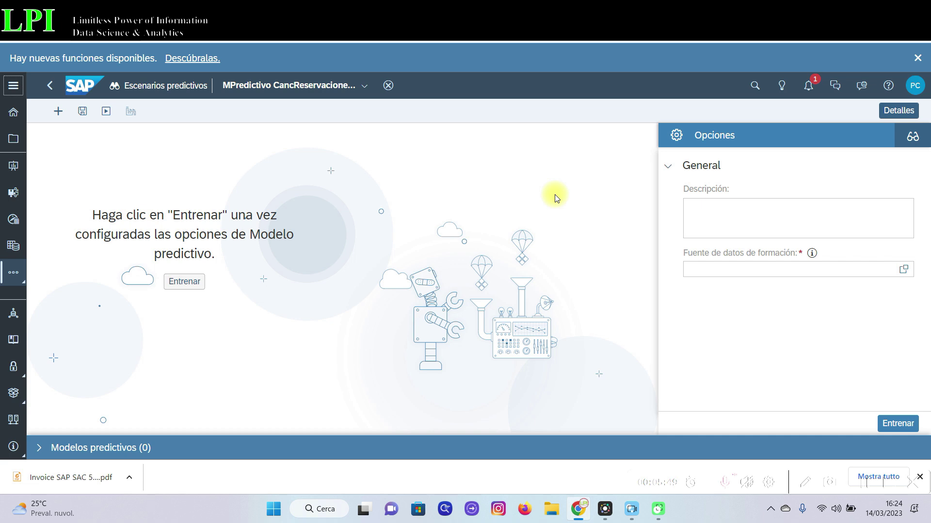
{"action": "left_click", "coordinate": [758, 224]}
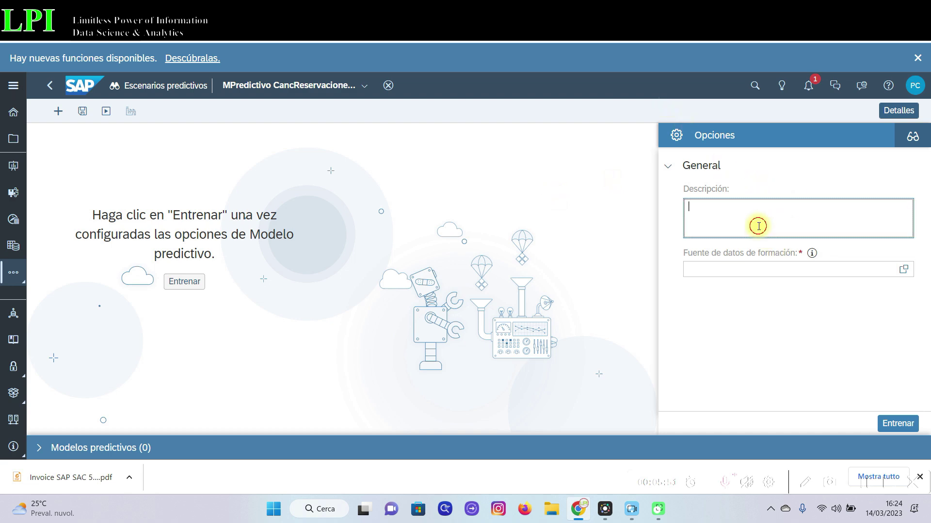
{"action": "type", "text": "Pronostico de"}
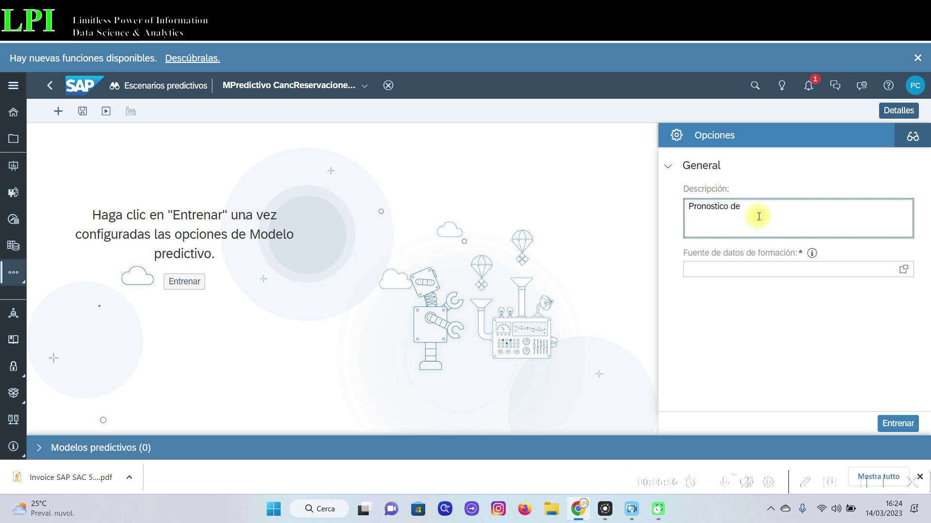
{"action": "type", "text": " cancelaciones de re"}
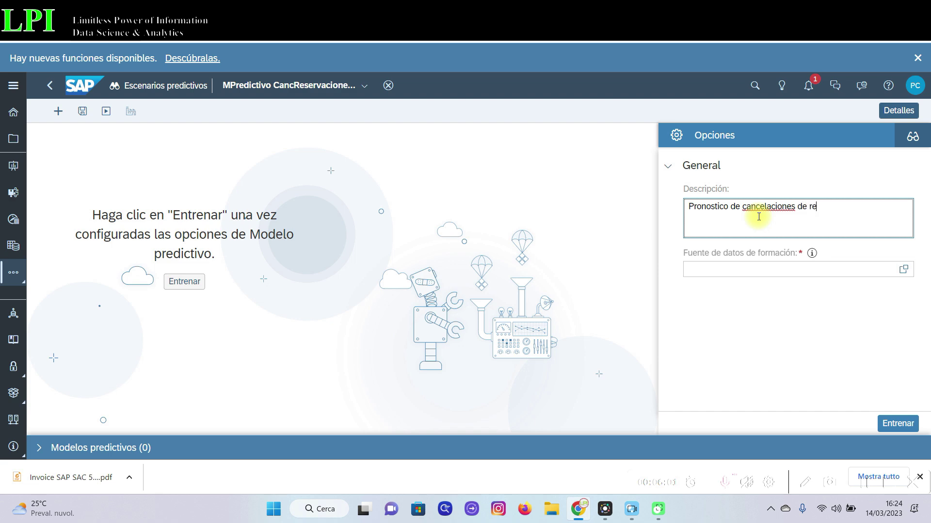
{"action": "type", "text": "servaciones"}
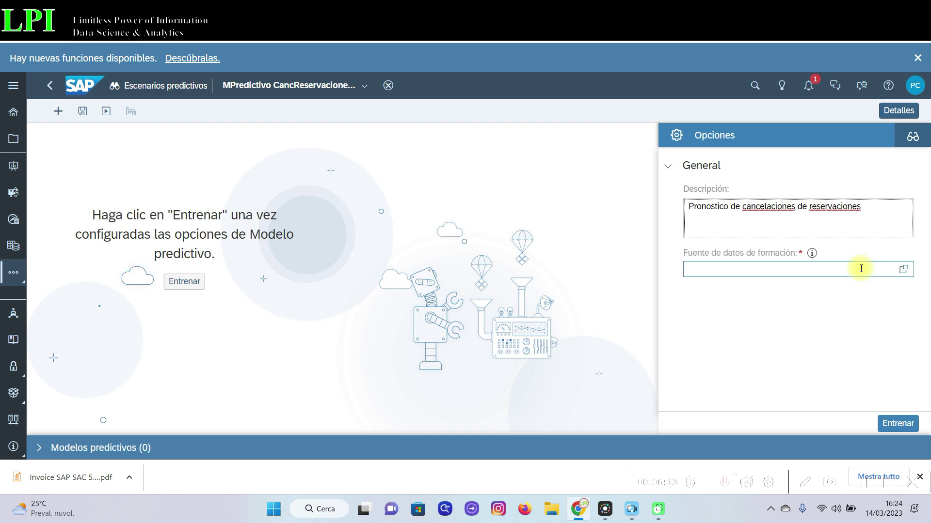
- Set the training data source to the DS_Reservas_de_hotel dataset from the LPI folder
{"action": "left_click", "coordinate": [903, 269]}
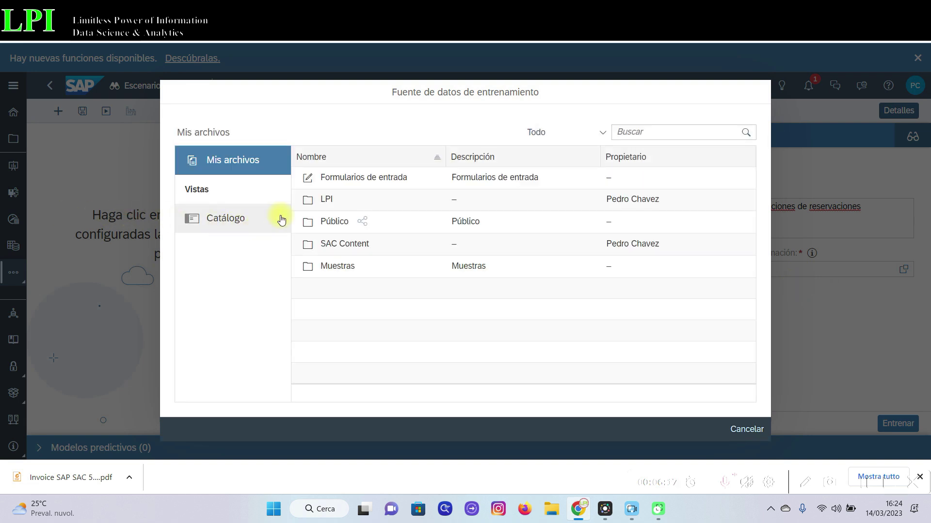
{"action": "left_click", "coordinate": [322, 199]}
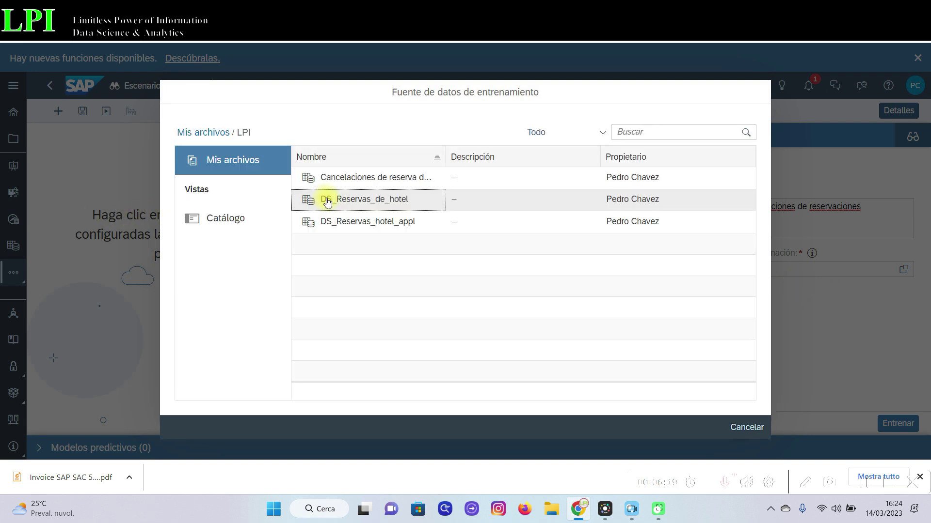
{"action": "left_click", "coordinate": [395, 204]}
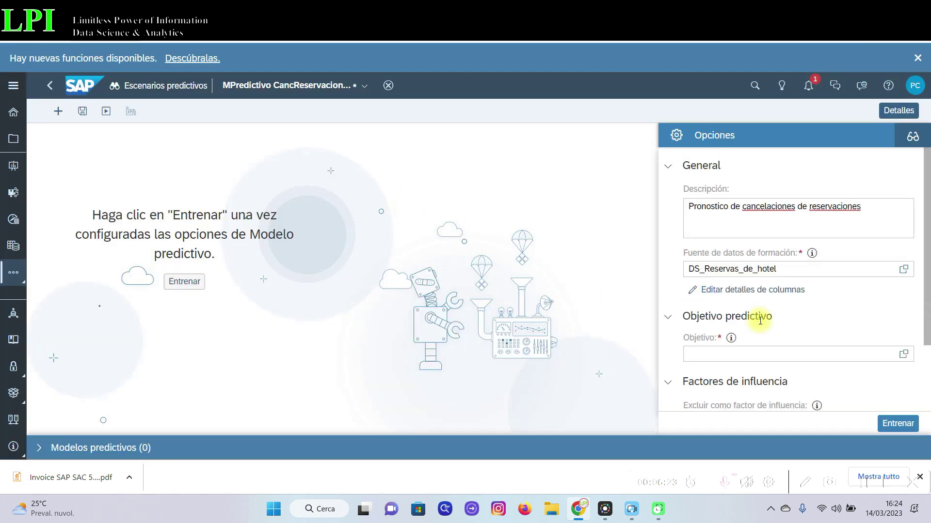
- Set booking_status as the target of the predictive model
{"action": "scroll", "coordinate": [883, 329], "scroll_direction": "down", "scroll_amount": 2}
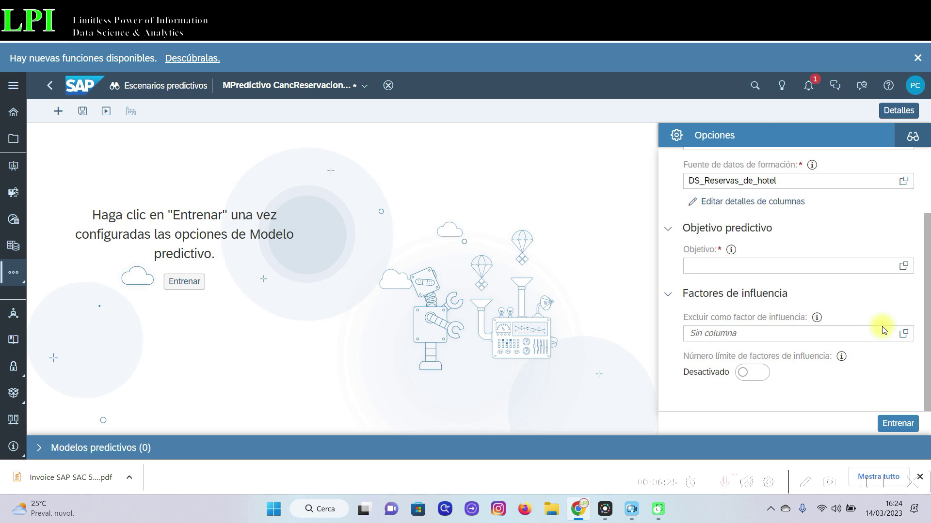
{"action": "left_click", "coordinate": [879, 264]}
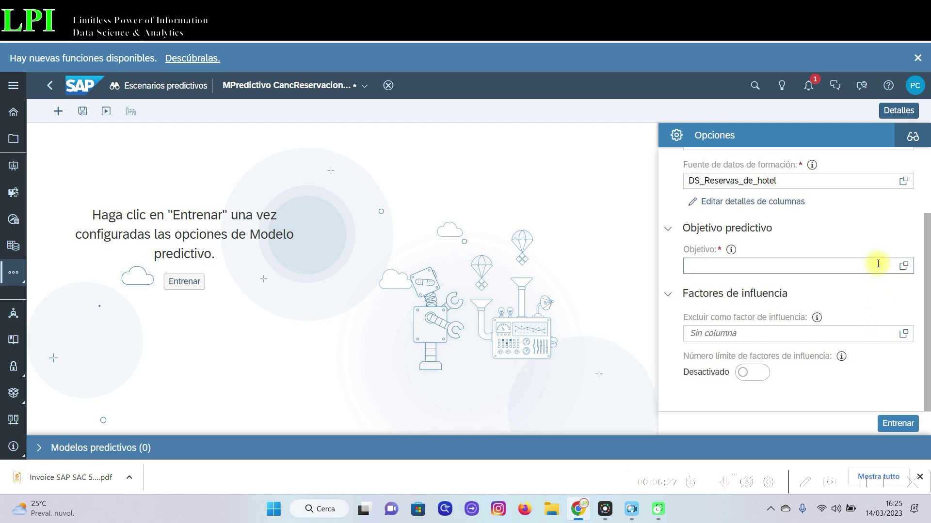
{"action": "left_click", "coordinate": [904, 267]}
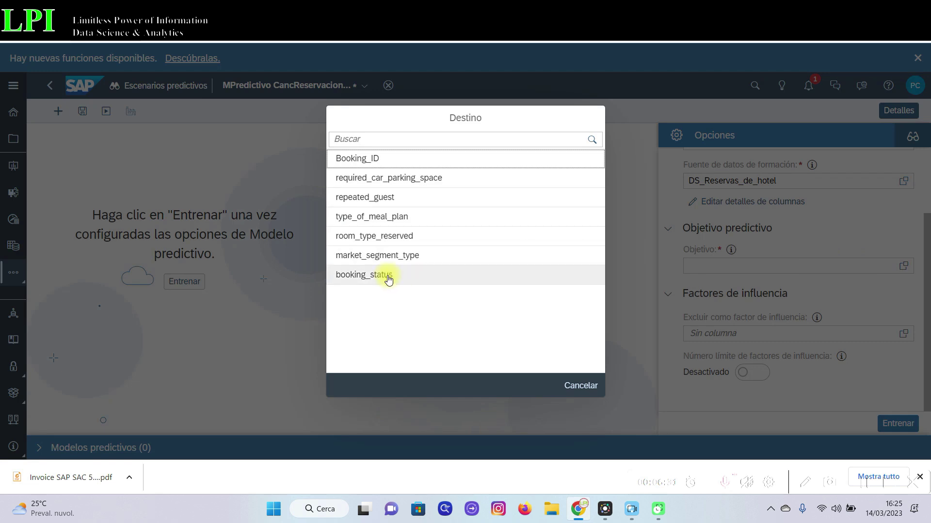
{"action": "left_click", "coordinate": [388, 280]}
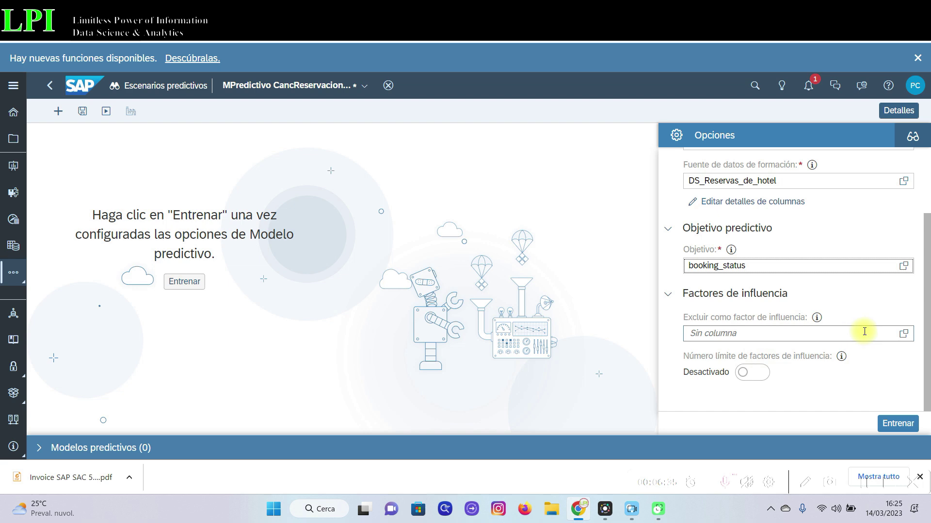
- Look through the columns that can be excluded as influence factors and leave without excluding any
{"action": "left_click", "coordinate": [903, 334]}
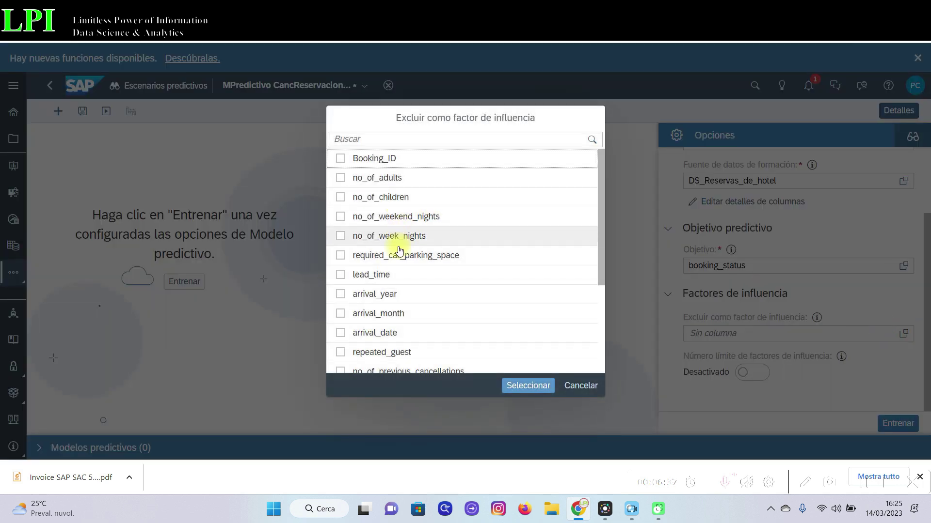
{"action": "scroll", "coordinate": [398, 245], "scroll_direction": "down", "scroll_amount": 3}
{"action": "scroll", "coordinate": [392, 332], "scroll_direction": "up", "scroll_amount": 3}
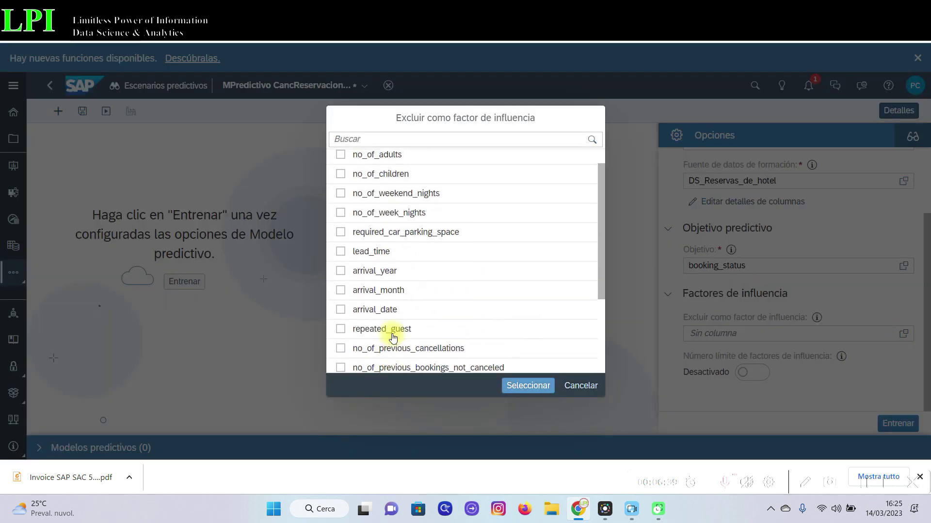
{"action": "scroll", "coordinate": [394, 329], "scroll_direction": "up", "scroll_amount": 1}
{"action": "scroll", "coordinate": [394, 272], "scroll_direction": "down", "scroll_amount": 3}
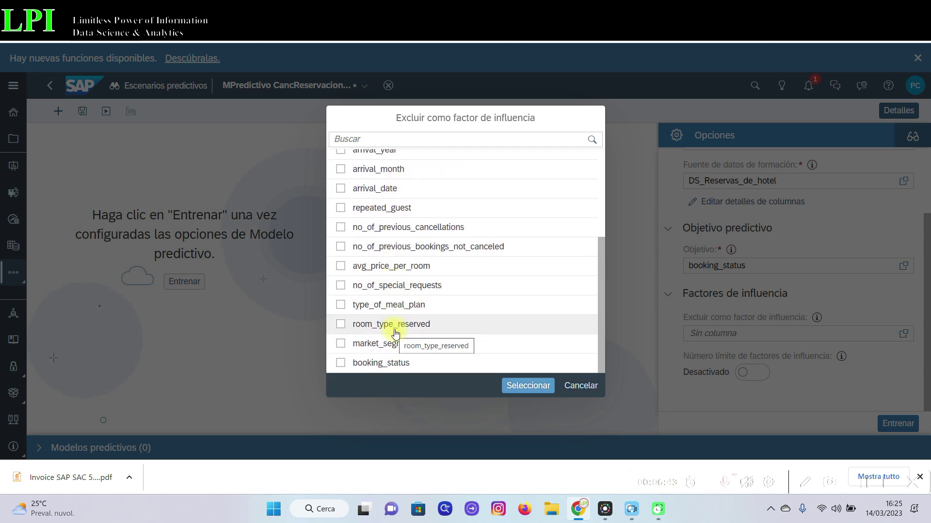
{"action": "scroll", "coordinate": [401, 270], "scroll_direction": "up", "scroll_amount": 3}
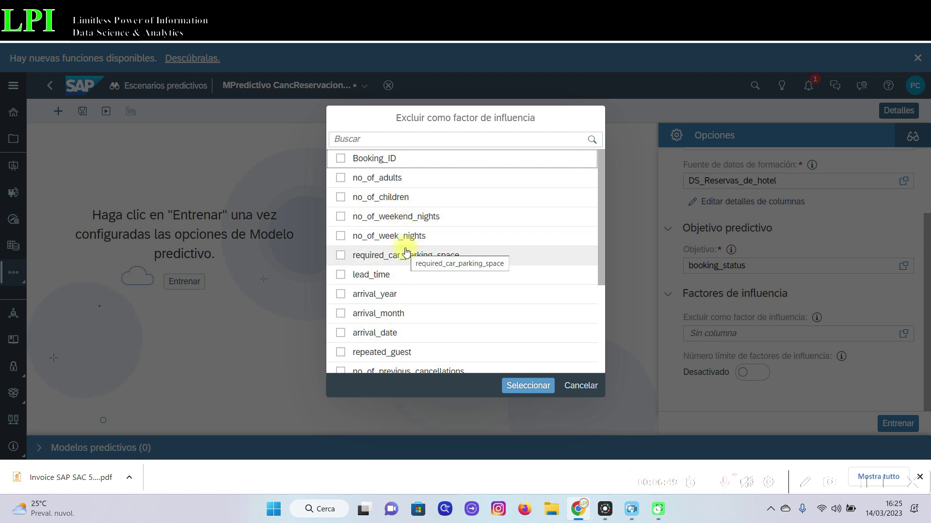
{"action": "scroll", "coordinate": [407, 252], "scroll_direction": "down", "scroll_amount": 5}
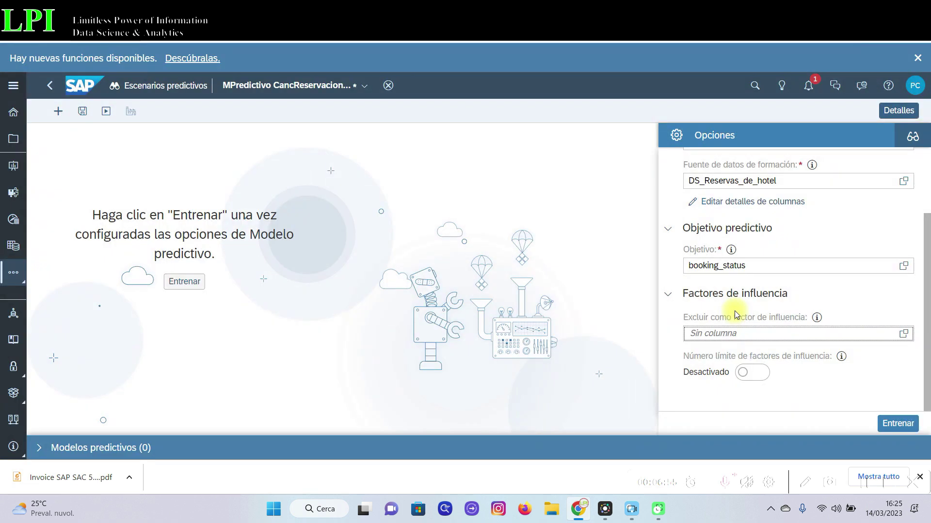
- Turn on the limit for the number of influence factors to view its maximum setting, and turn it back off
{"action": "left_click", "coordinate": [760, 372]}
{"action": "scroll", "coordinate": [775, 378], "scroll_direction": "down", "scroll_amount": 1}
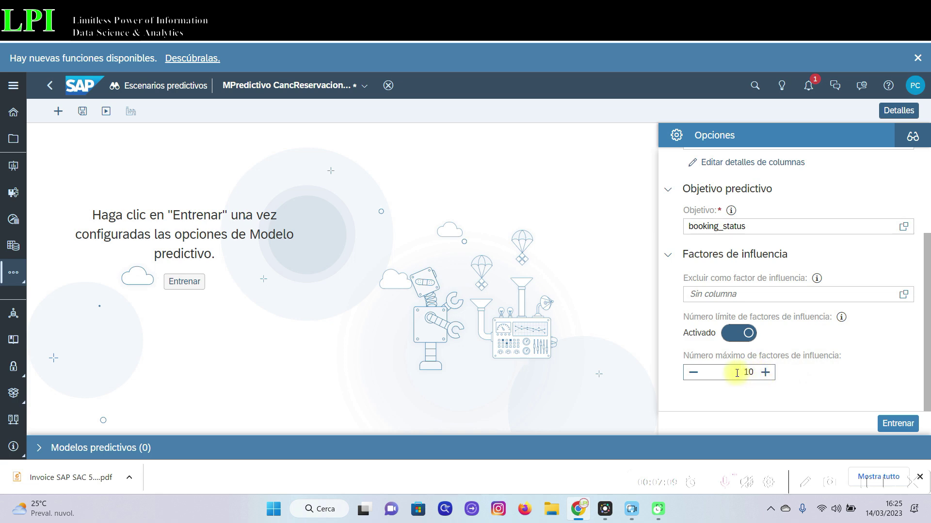
{"action": "left_click", "coordinate": [746, 333]}
- Train the classification model with the configured data source and target
{"action": "scroll", "coordinate": [795, 268], "scroll_direction": "up", "scroll_amount": 4}
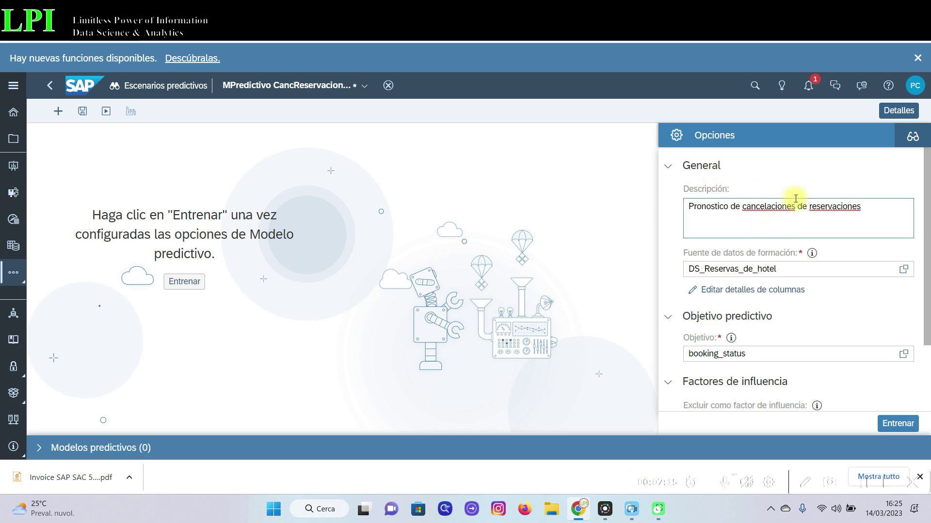
{"action": "left_click", "coordinate": [898, 424]}
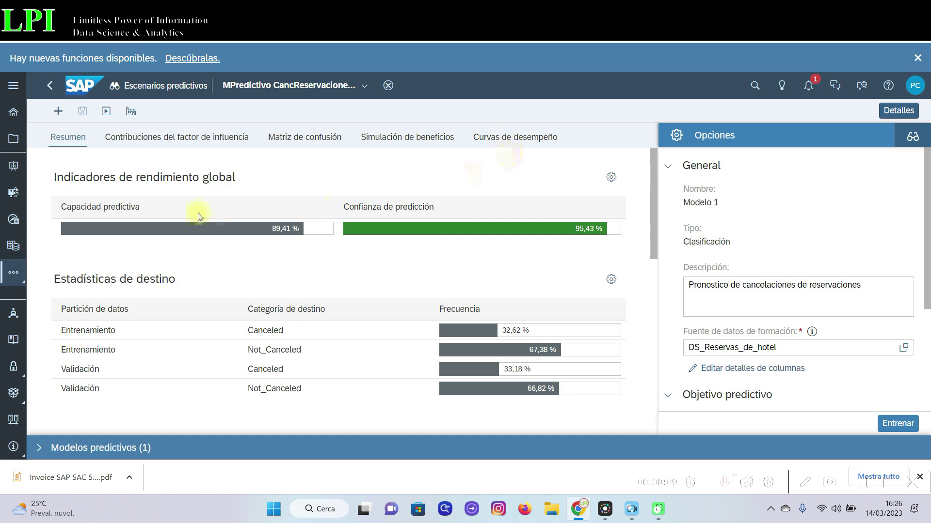
- Examine the trained model's summary: global performance indicators, target statistics, influence factor contributions and the % destino detectado curve
{"action": "scroll", "coordinate": [245, 290], "scroll_direction": "down", "scroll_amount": 10}
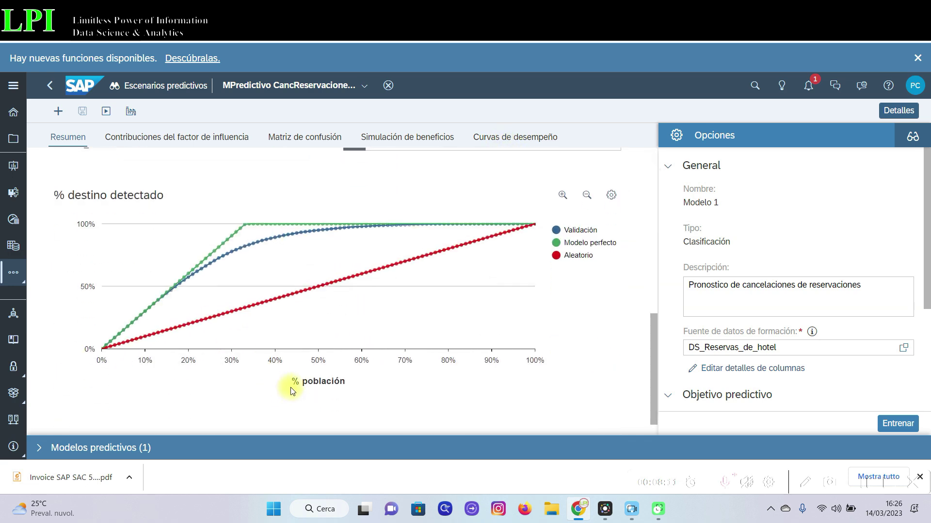
{"action": "scroll", "coordinate": [293, 398], "scroll_direction": "up", "scroll_amount": 8}
{"action": "scroll", "coordinate": [297, 391], "scroll_direction": "up", "scroll_amount": 2}
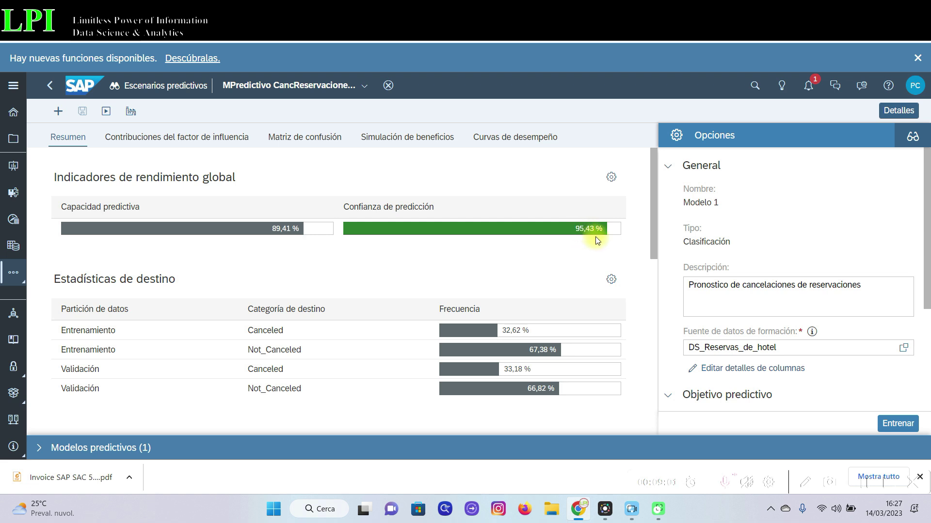
{"action": "scroll", "coordinate": [196, 304], "scroll_direction": "down", "scroll_amount": 2}
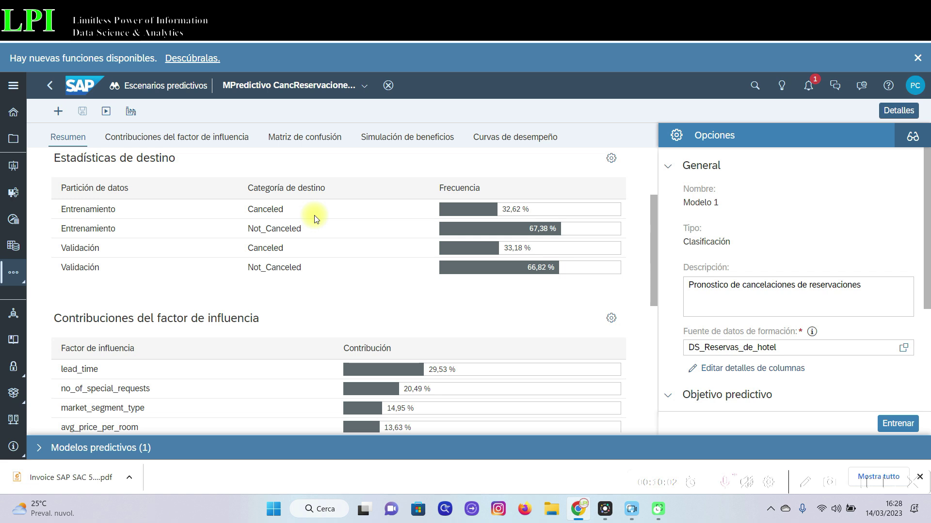
{"action": "scroll", "coordinate": [147, 247], "scroll_direction": "down", "scroll_amount": 3}
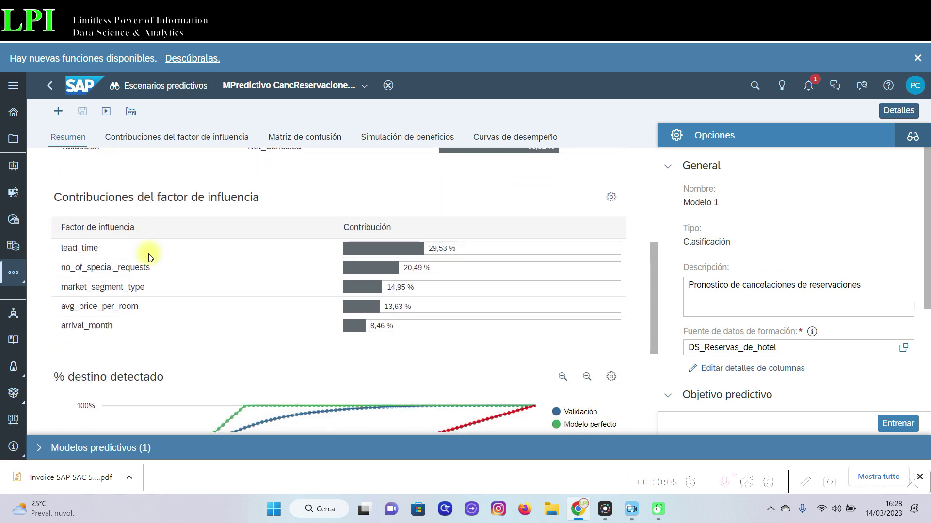
{"action": "scroll", "coordinate": [148, 257], "scroll_direction": "down", "scroll_amount": 1}
{"action": "scroll", "coordinate": [151, 258], "scroll_direction": "up", "scroll_amount": 2}
{"action": "scroll", "coordinate": [154, 260], "scroll_direction": "down", "scroll_amount": 1}
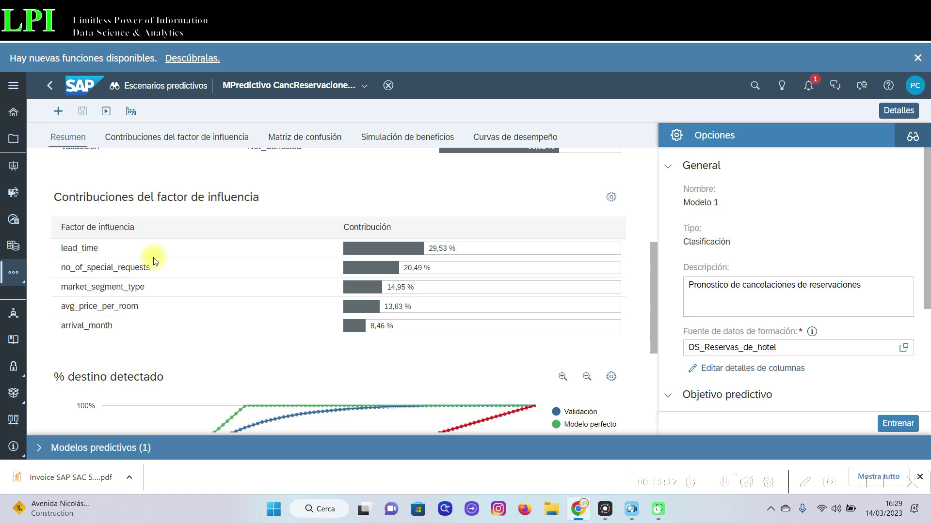
{"action": "scroll", "coordinate": [154, 261], "scroll_direction": "down", "scroll_amount": 4}
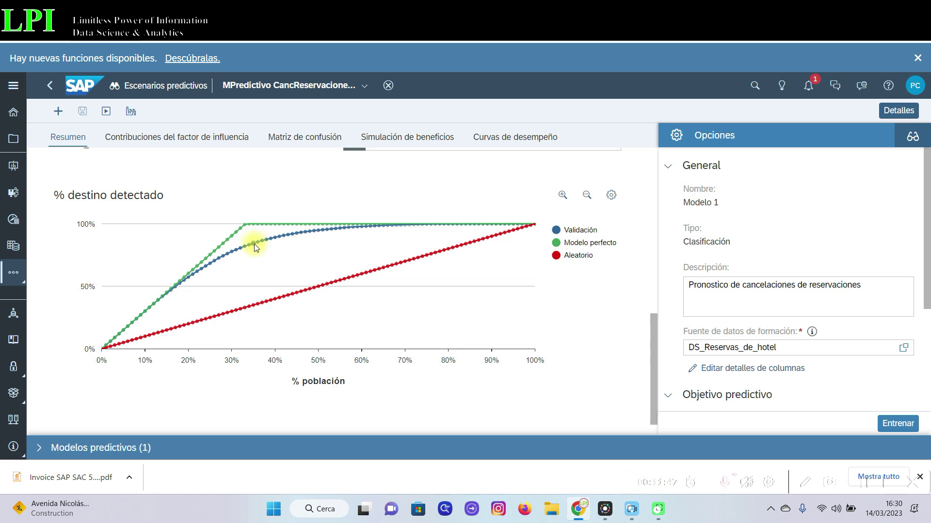
{"action": "mouse_move", "coordinate": [256, 247]}
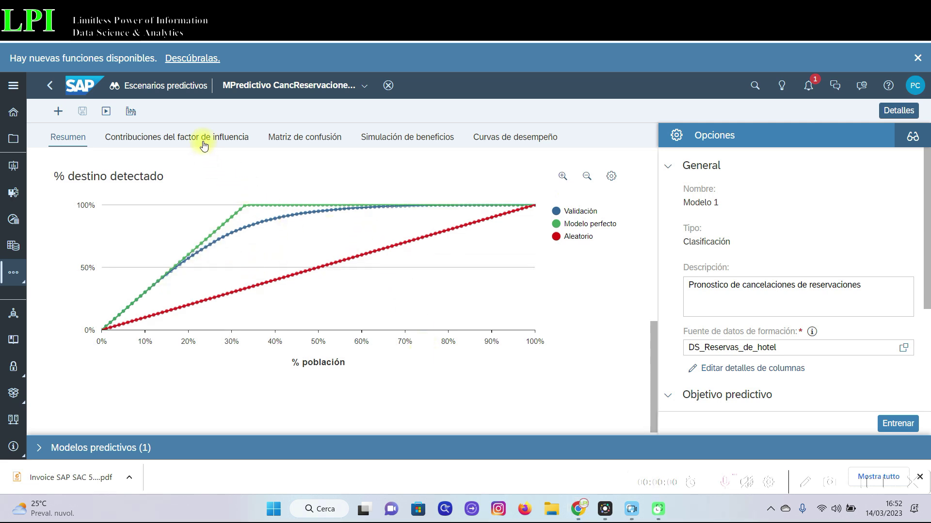
- Examine the ranked contribution of each influence factor in the trained model's factor contributions report
{"action": "left_click", "coordinate": [188, 138]}
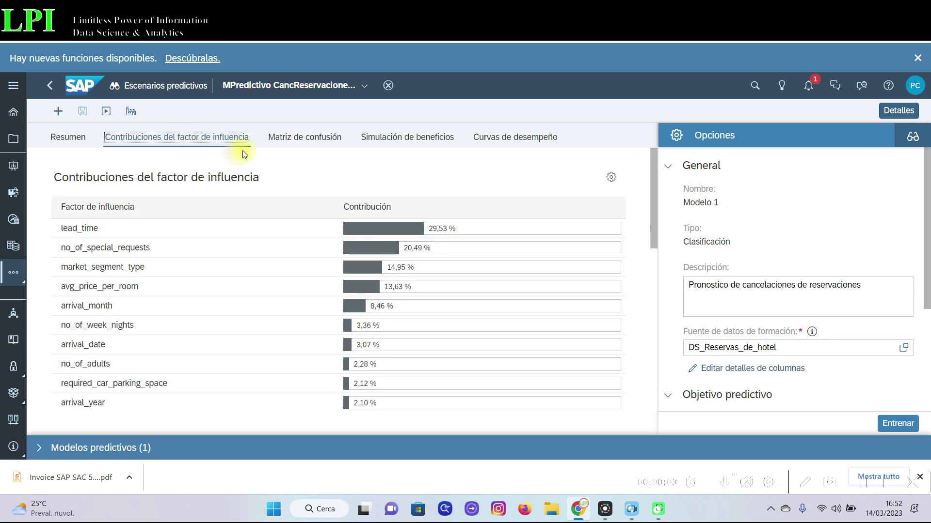
{"action": "scroll", "coordinate": [278, 261], "scroll_direction": "down", "scroll_amount": 1}
{"action": "scroll", "coordinate": [278, 260], "scroll_direction": "up", "scroll_amount": 1}
{"action": "scroll", "coordinate": [279, 261], "scroll_direction": "down", "scroll_amount": 1}
{"action": "scroll", "coordinate": [277, 257], "scroll_direction": "up", "scroll_amount": 1}
{"action": "scroll", "coordinate": [278, 323], "scroll_direction": "down", "scroll_amount": 1}
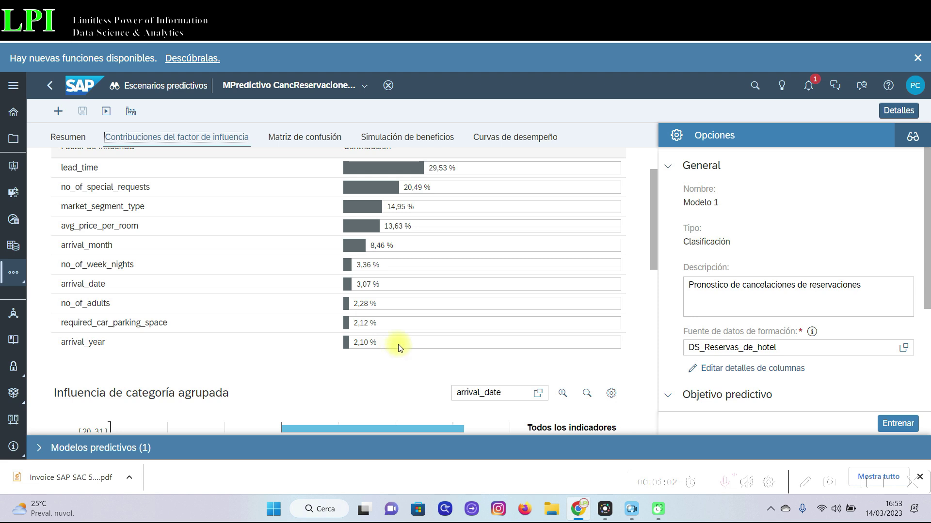
- Show the grouped category influence for lead_time and inspect the contributions of its strongest positive and negative ranges
{"action": "scroll", "coordinate": [398, 347], "scroll_direction": "down", "scroll_amount": 4}
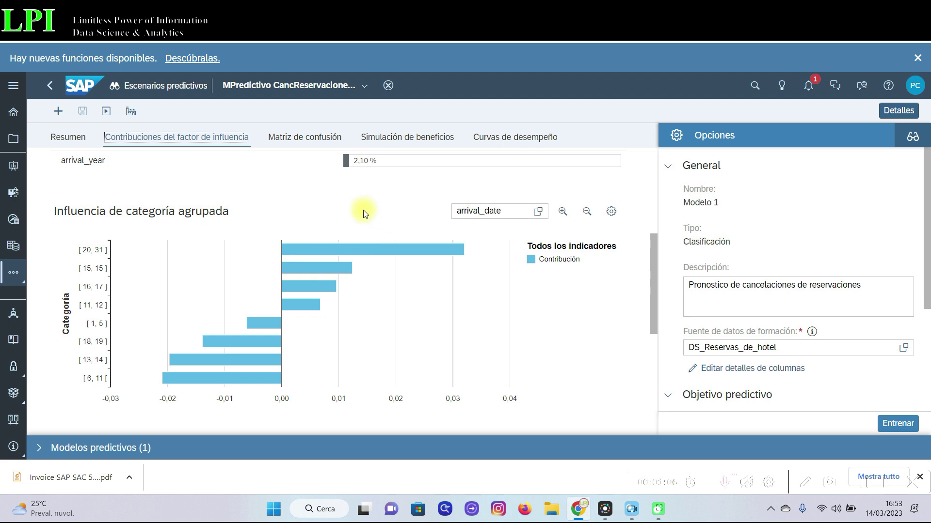
{"action": "scroll", "coordinate": [368, 206], "scroll_direction": "down", "scroll_amount": 1}
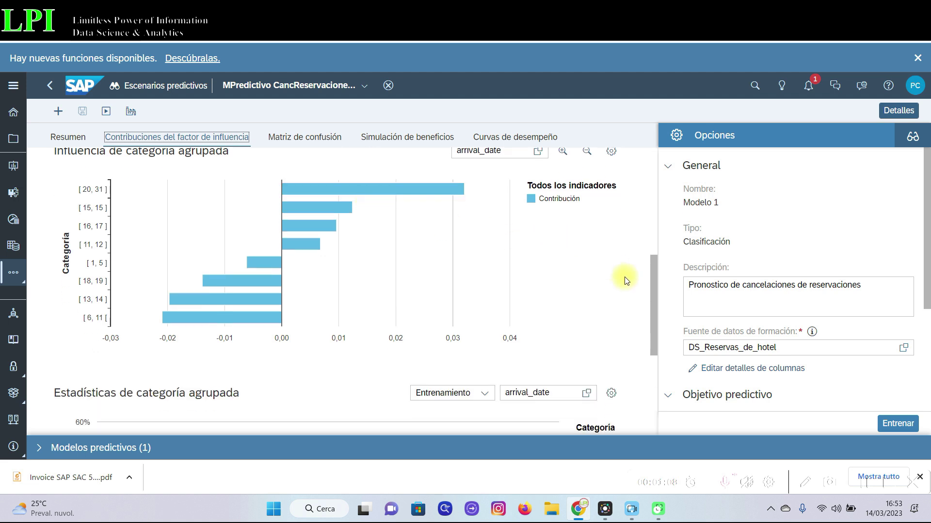
{"action": "left_click_drag", "start_coordinate": [654, 289], "coordinate": [652, 278]}
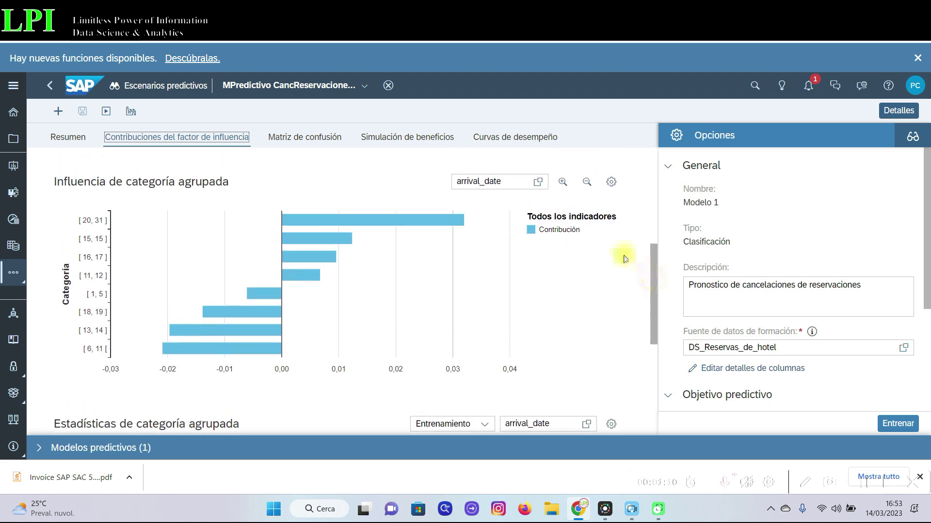
{"action": "left_click", "coordinate": [509, 189]}
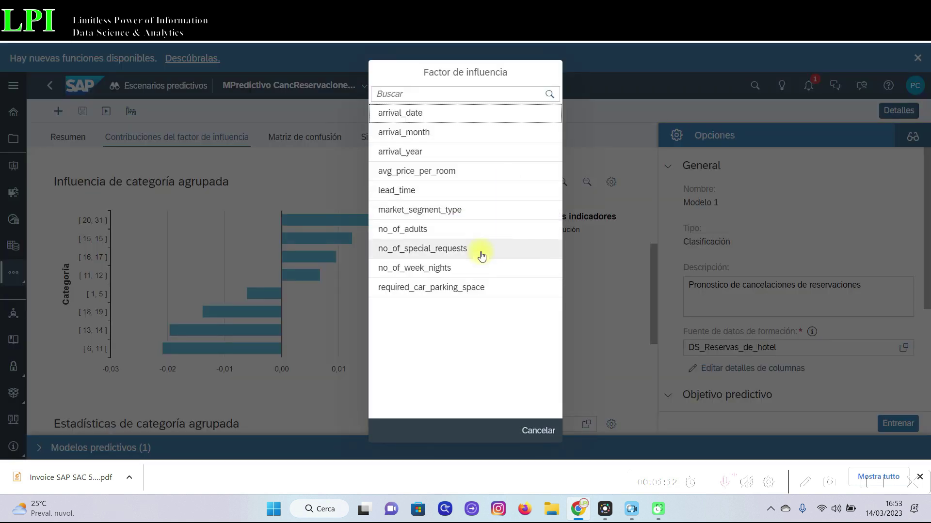
{"action": "left_click", "coordinate": [444, 193]}
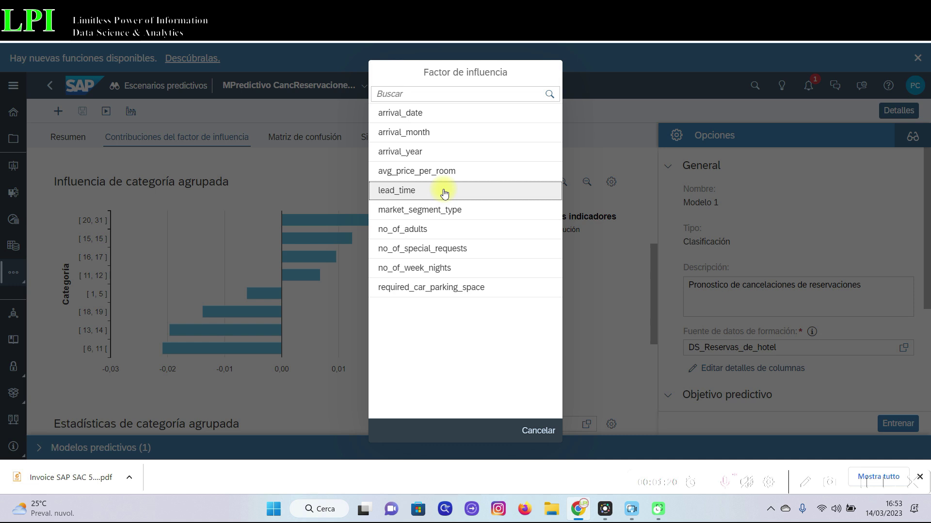
{"action": "left_click", "coordinate": [445, 193]}
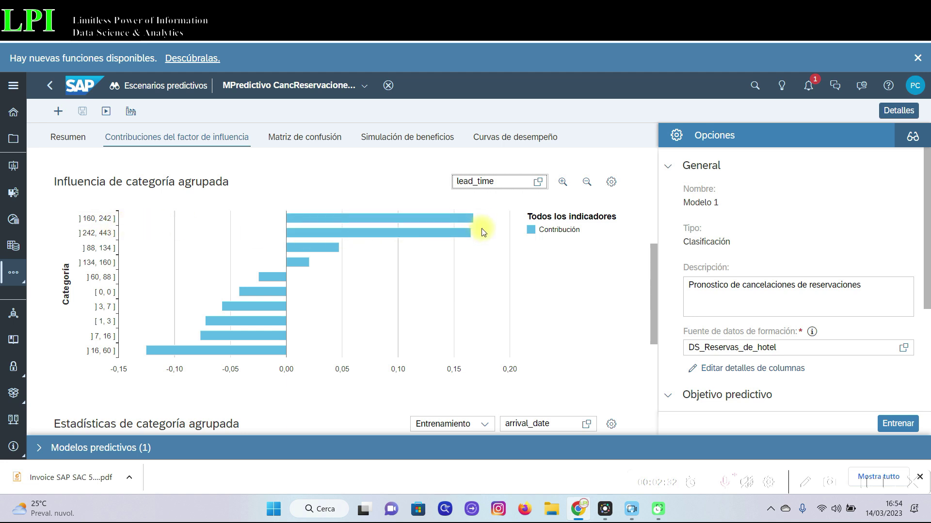
{"action": "mouse_move", "coordinate": [470, 219]}
{"action": "mouse_move", "coordinate": [202, 351]}
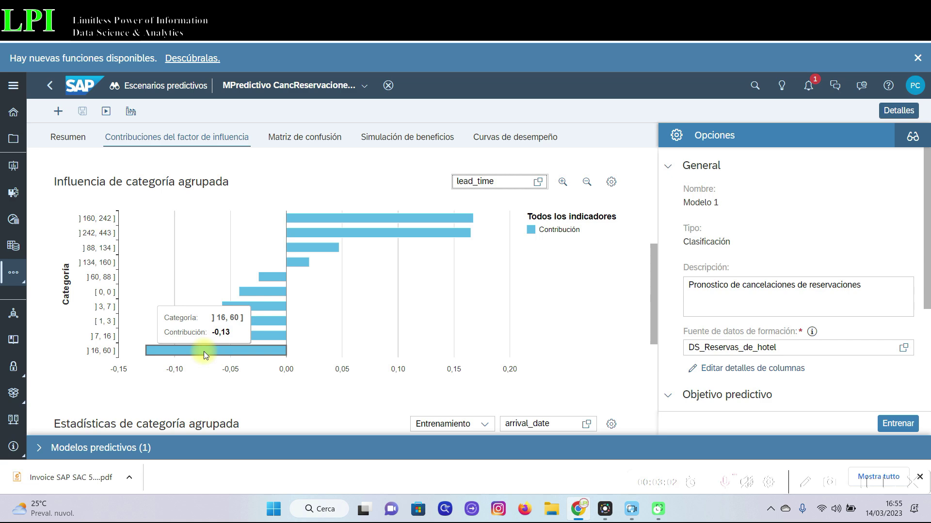
- Switch the grouped category influence chart to market_segment_type and inspect the Corporate category's contribution
{"action": "left_click", "coordinate": [510, 183]}
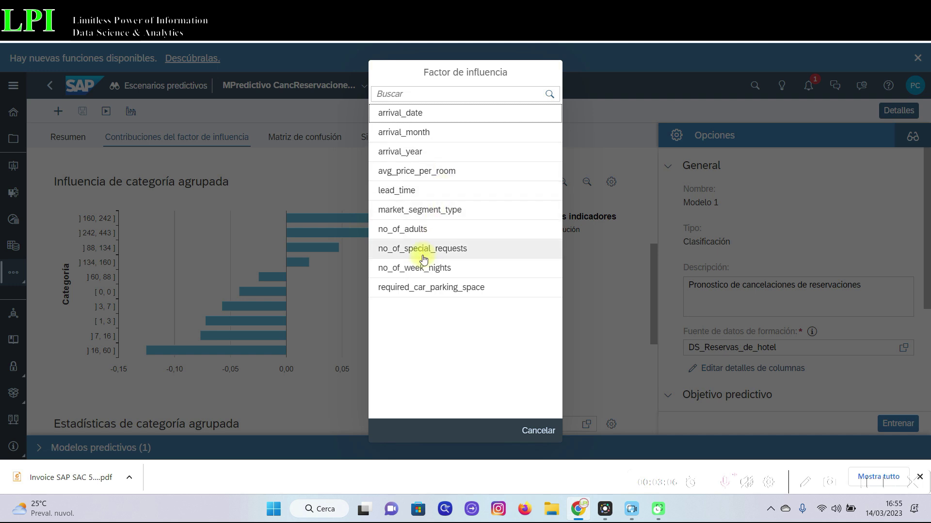
{"action": "left_click", "coordinate": [433, 213]}
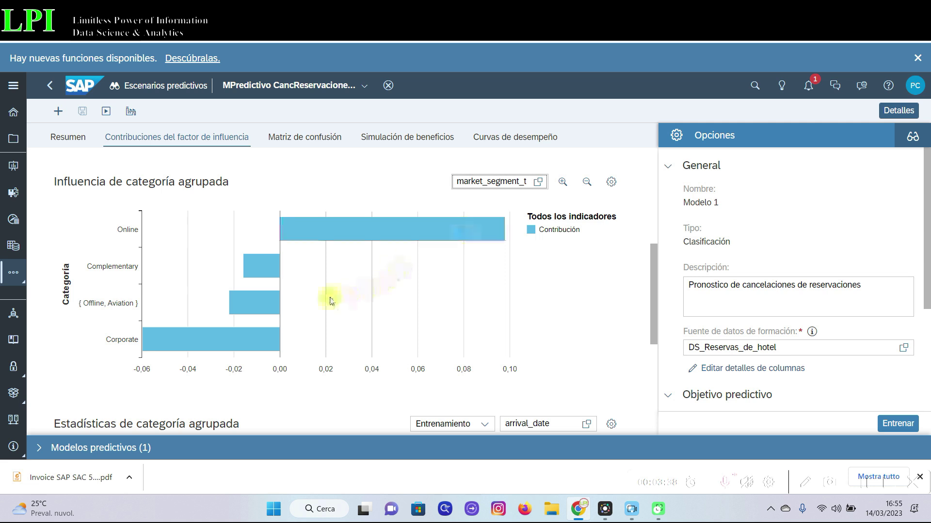
{"action": "mouse_move", "coordinate": [229, 348]}
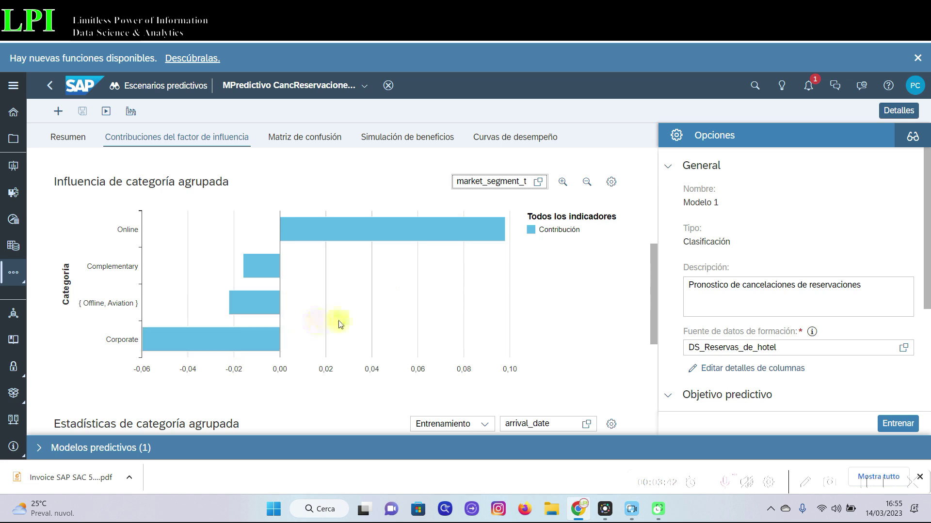
- Display the grouped category statistics of the training data for the lead_time factor
{"action": "scroll", "coordinate": [338, 330], "scroll_direction": "down", "scroll_amount": 3}
{"action": "scroll", "coordinate": [338, 329], "scroll_direction": "down", "scroll_amount": 2}
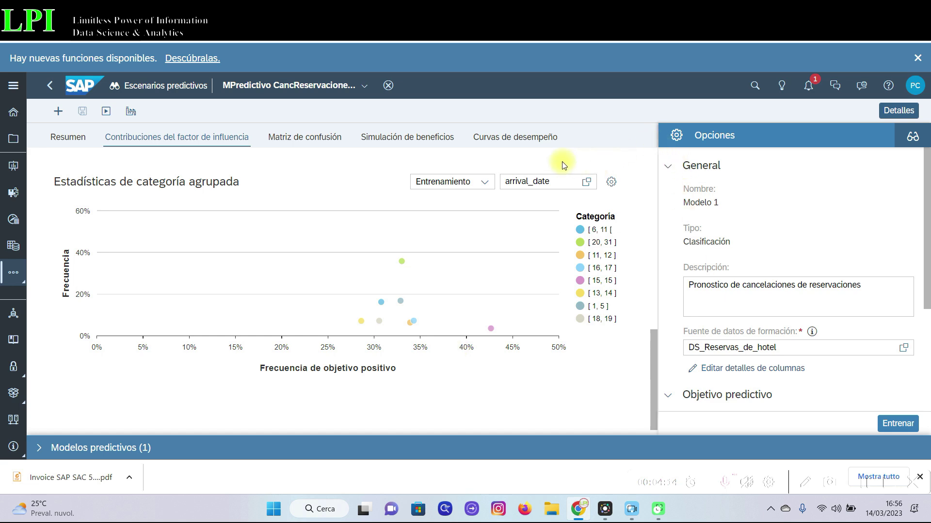
{"action": "left_click", "coordinate": [545, 181]}
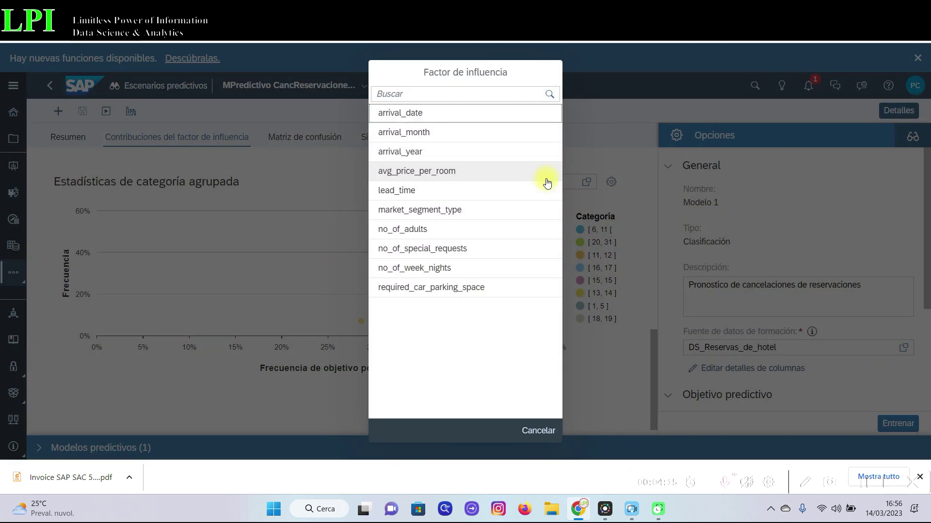
{"action": "left_click", "coordinate": [430, 195]}
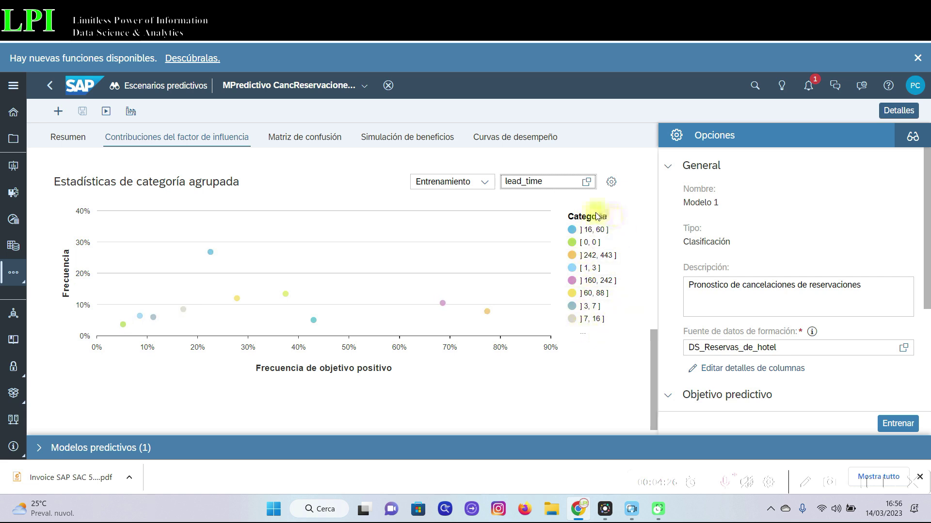
{"action": "left_click", "coordinate": [562, 186]}
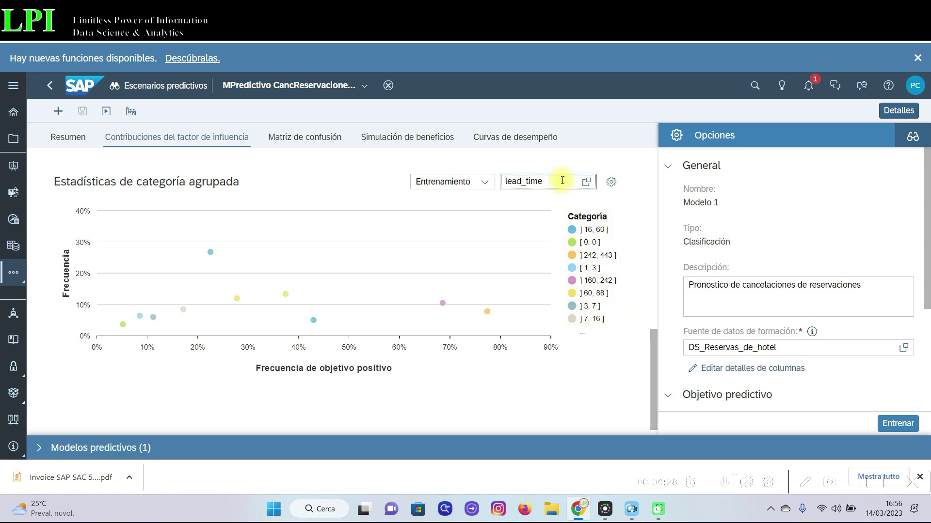
- Highlight the ] 16, 60 ] category in the lead_time statistics and inspect the frequencies of the ] 16, 60 ] and ] 242, 443 ] points
{"action": "left_click", "coordinate": [601, 231]}
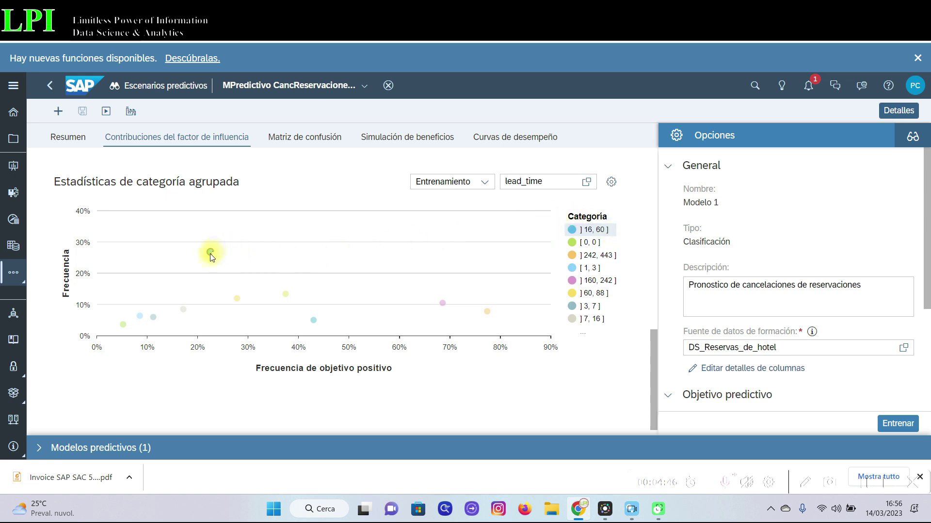
{"action": "mouse_move", "coordinate": [211, 254]}
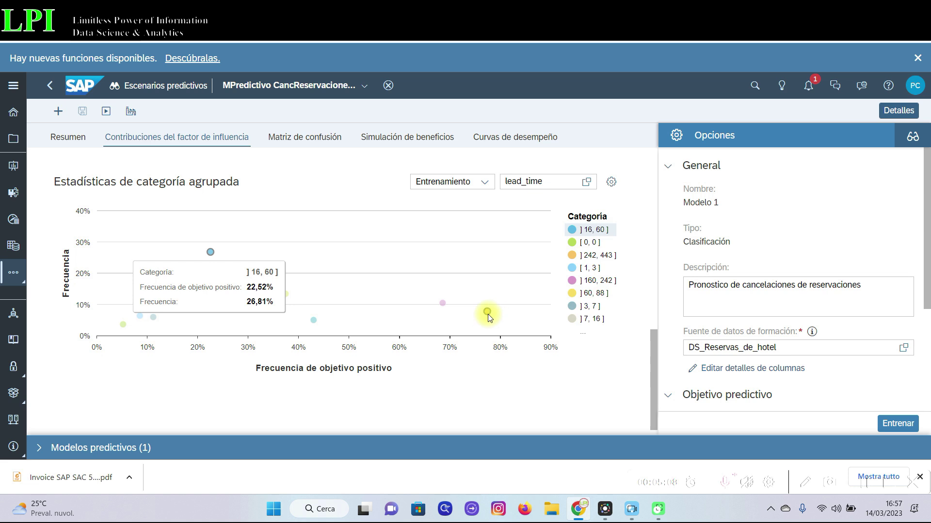
{"action": "mouse_move", "coordinate": [486, 312]}
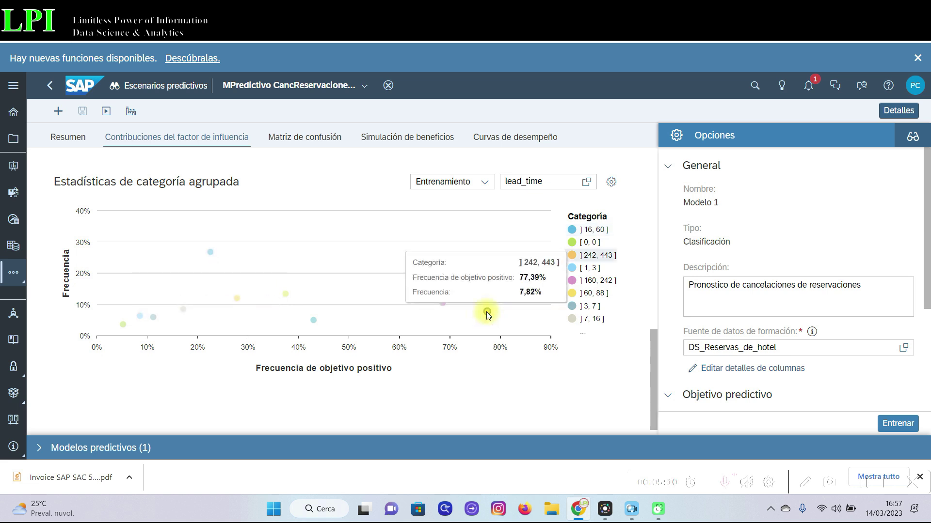